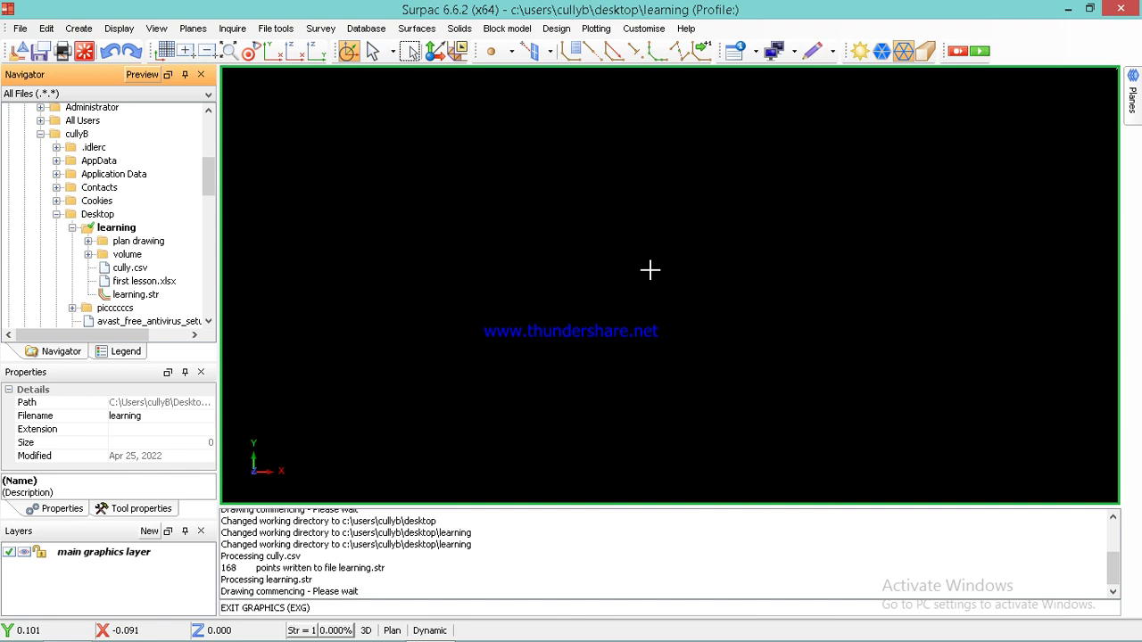
# Open the cully data file from the learning folder in Excel and move the PointNo column from column A to column E.
pyautogui.click(1068, 9)
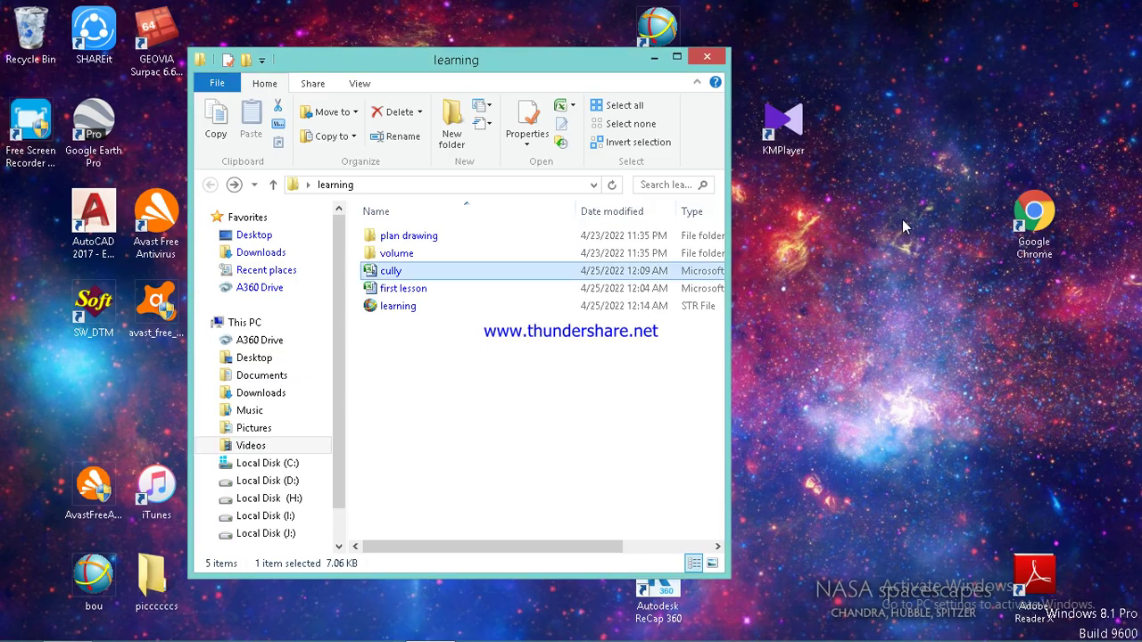
pyautogui.doubleClick(489, 278)
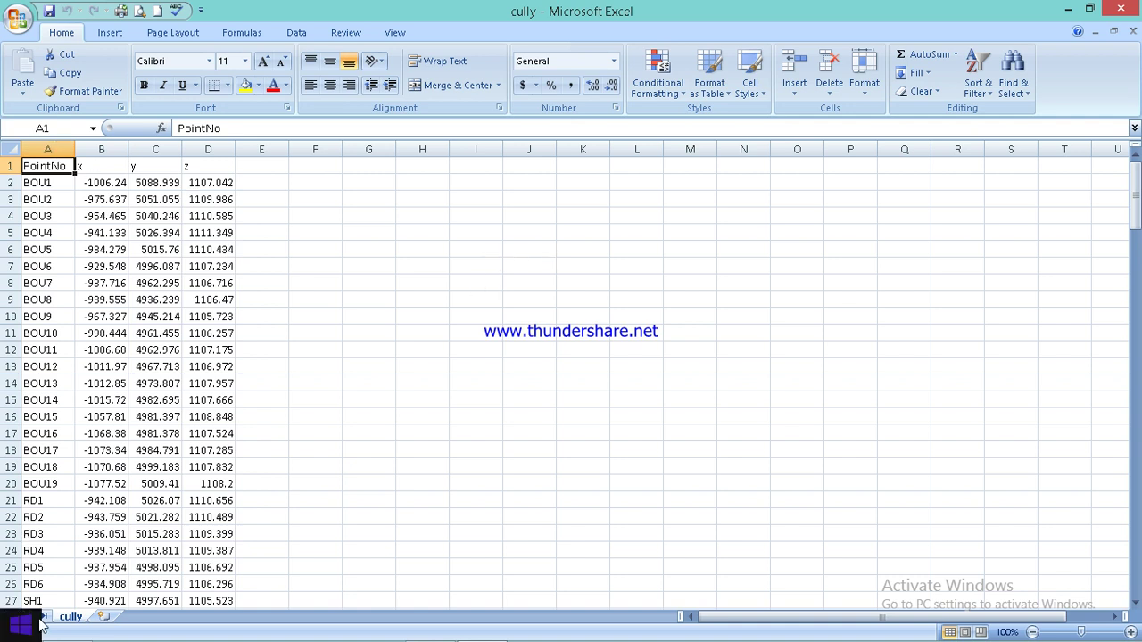
pyautogui.rightClick(49, 152)
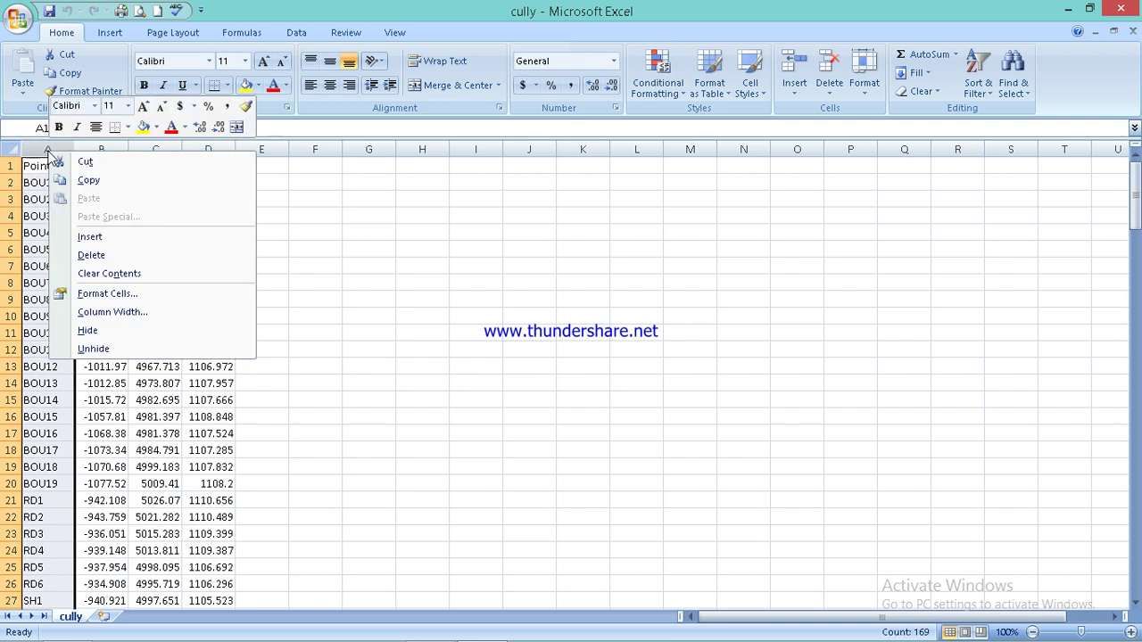
pyautogui.click(105, 169)
pyautogui.click(268, 146)
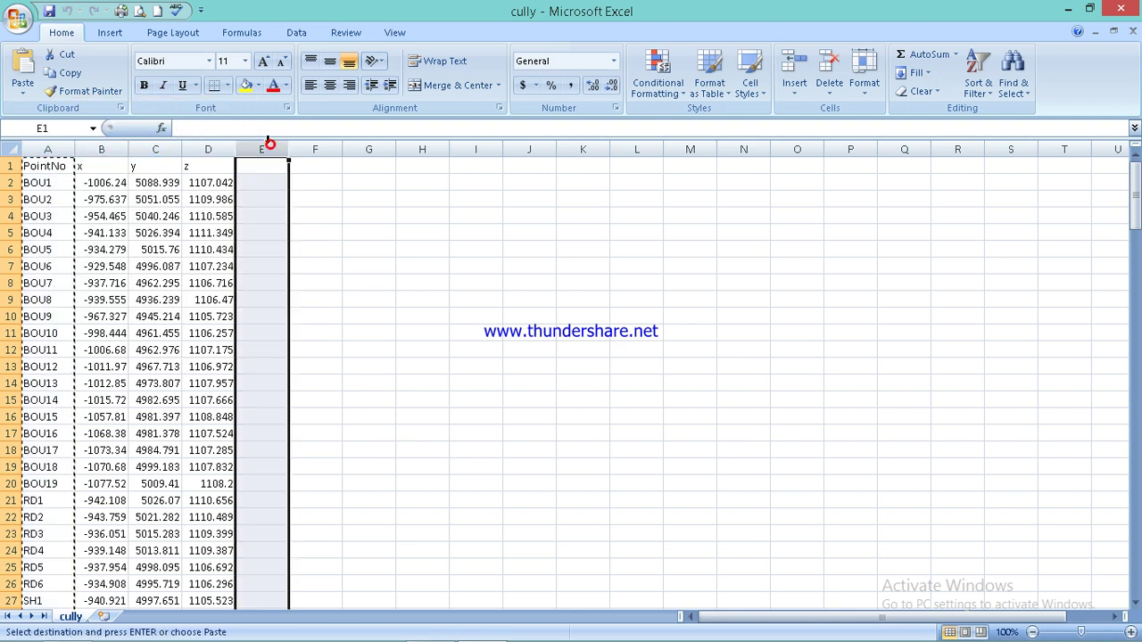
pyautogui.rightClick(267, 146)
pyautogui.click(336, 191)
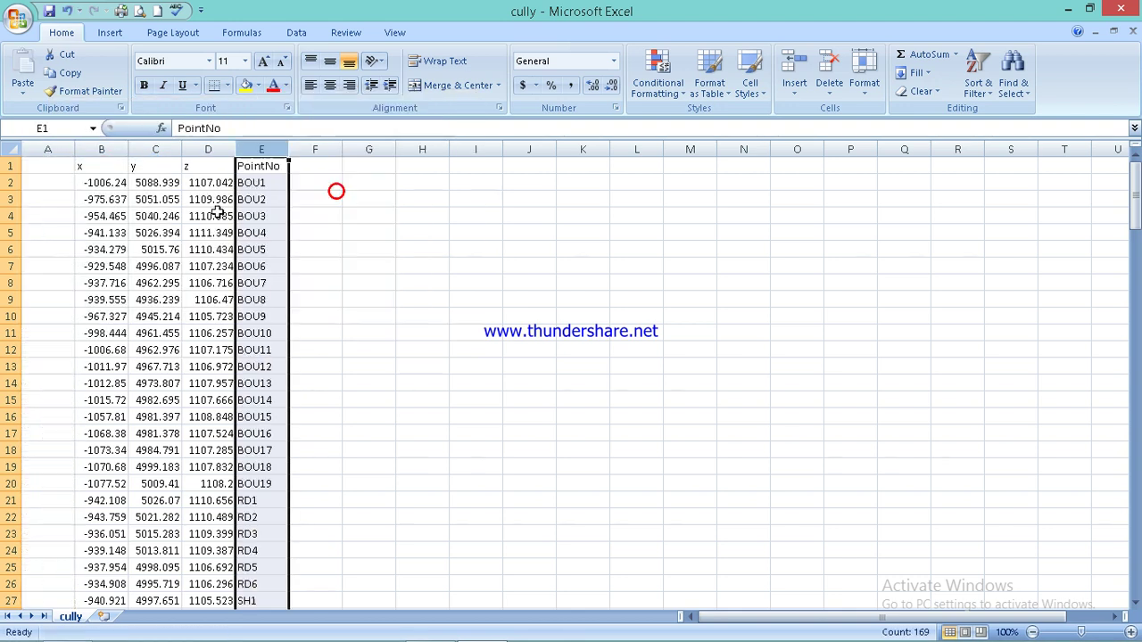
# Move the y coordinate column from column C to the empty column A.
pyautogui.click(148, 144)
pyautogui.rightClick(148, 144)
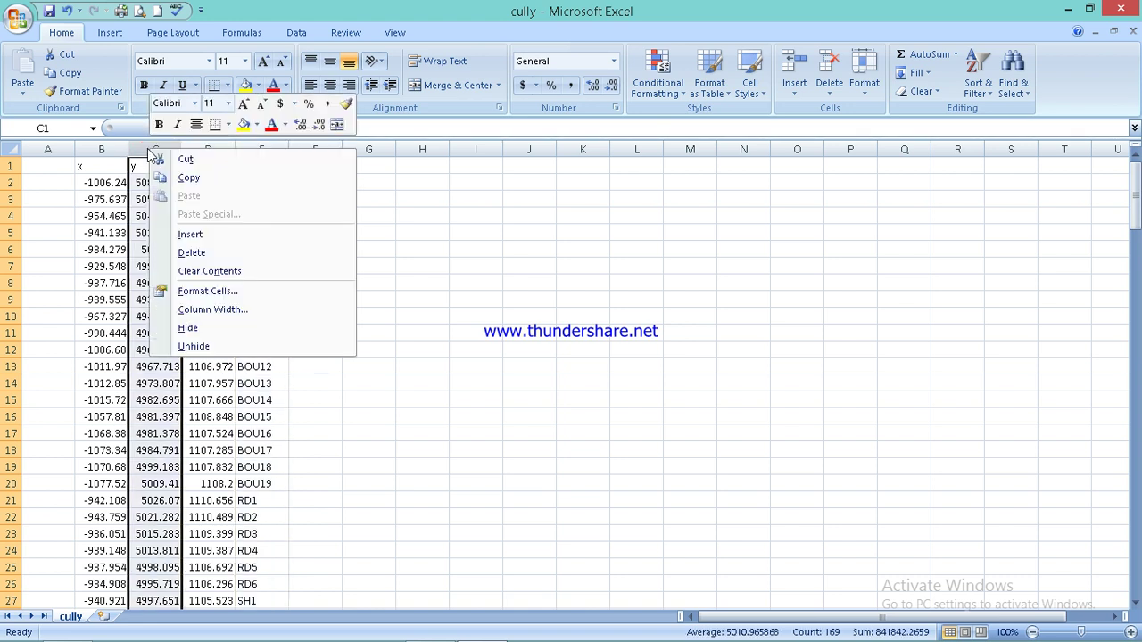
pyautogui.click(228, 165)
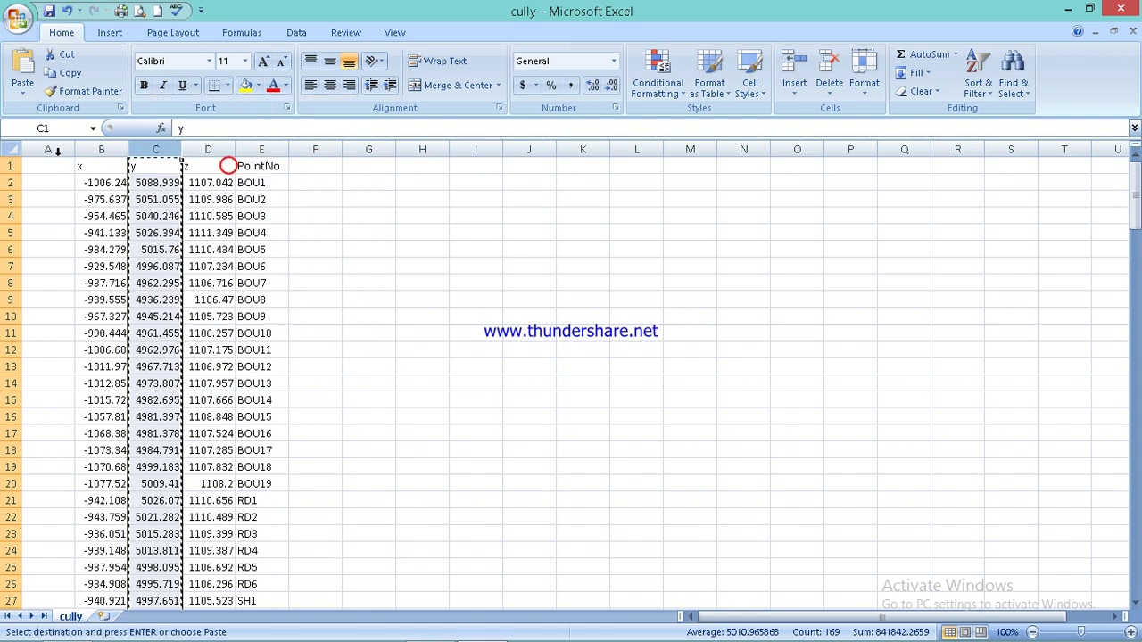
pyautogui.rightClick(46, 148)
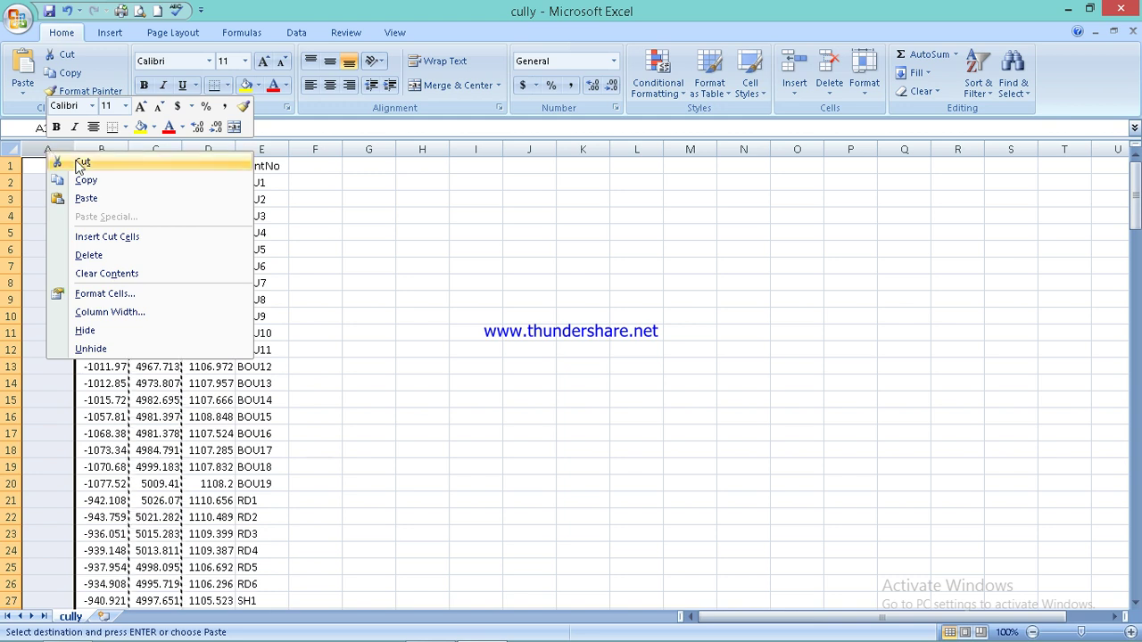
pyautogui.click(89, 199)
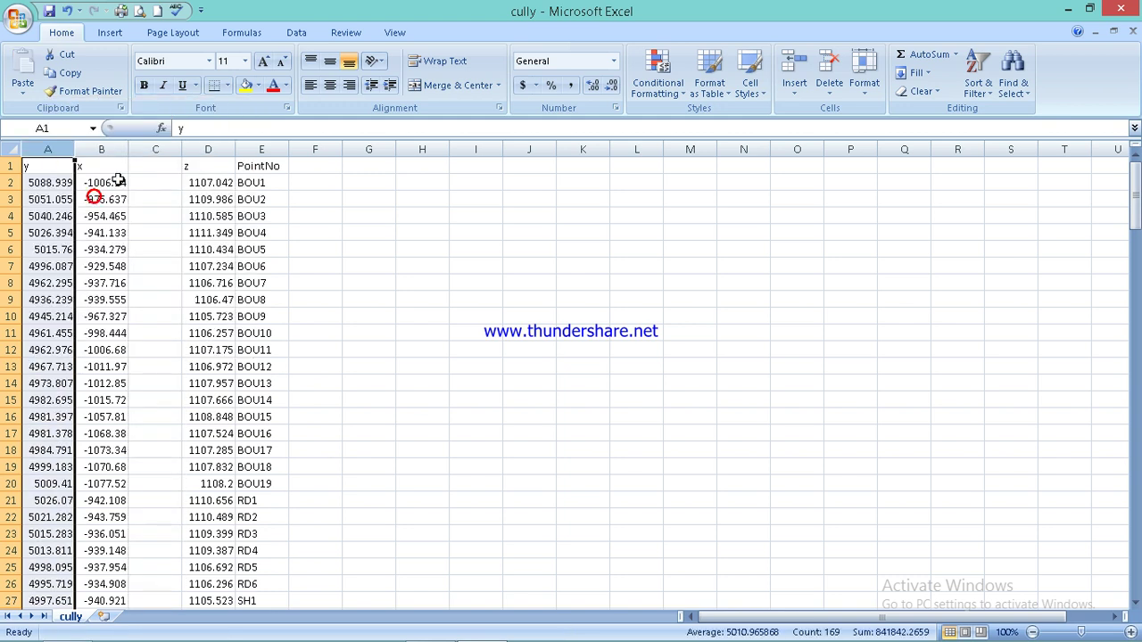
# Move the y and x columns together from columns A and B to columns B and C, leaving column A empty.
pyautogui.moveTo(50, 152); pyautogui.dragTo(99, 145)
pyautogui.rightClick(99, 148)
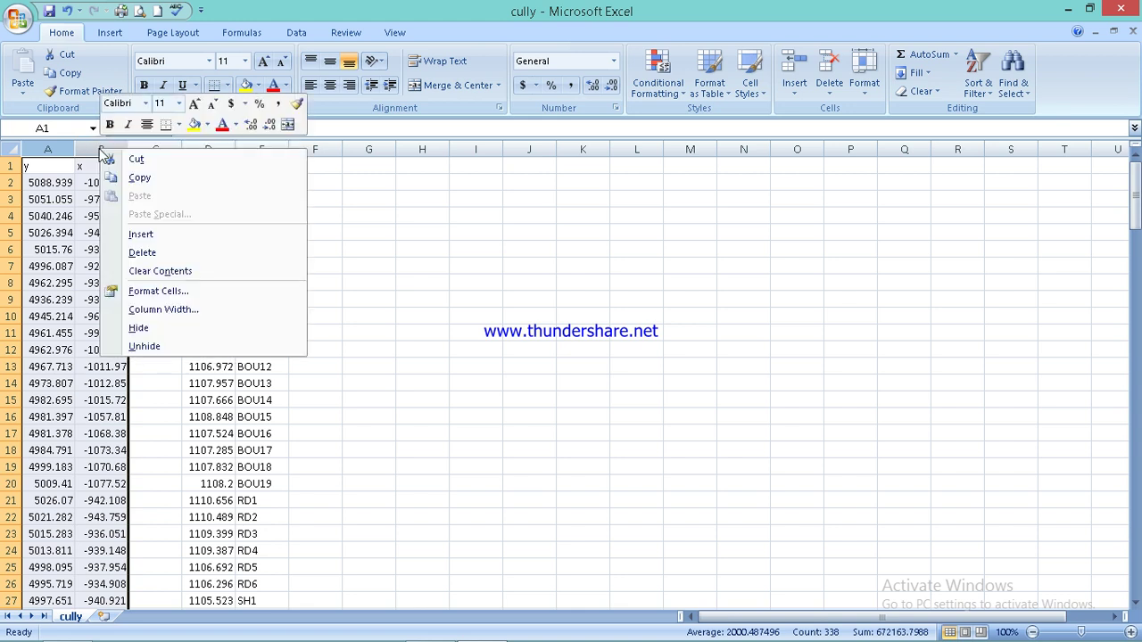
pyautogui.click(139, 160)
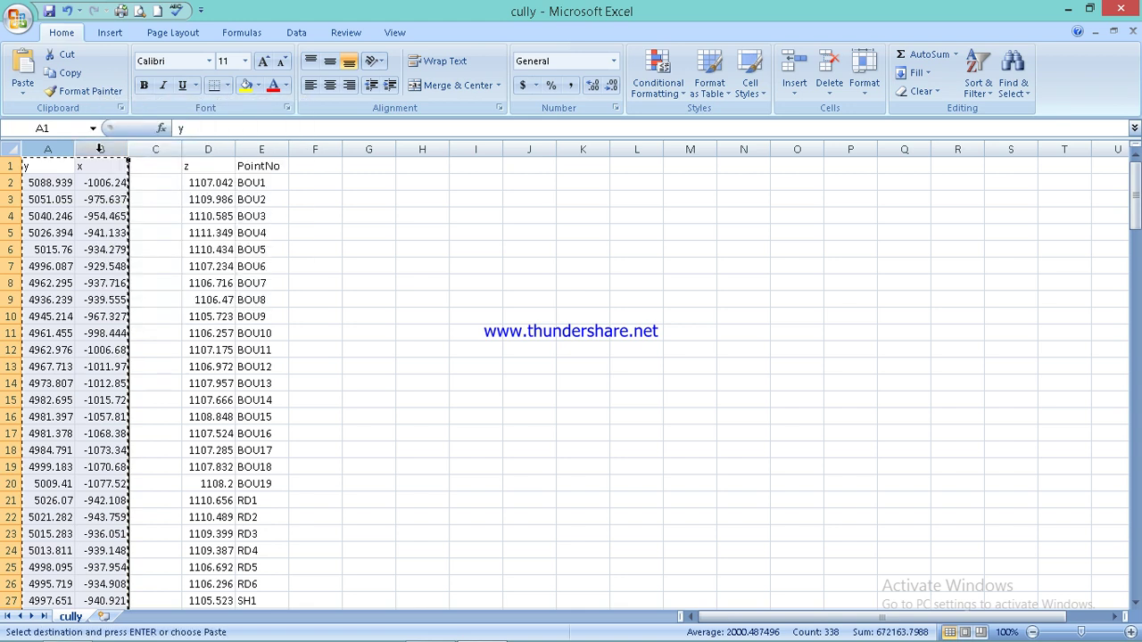
pyautogui.rightClick(53, 154)
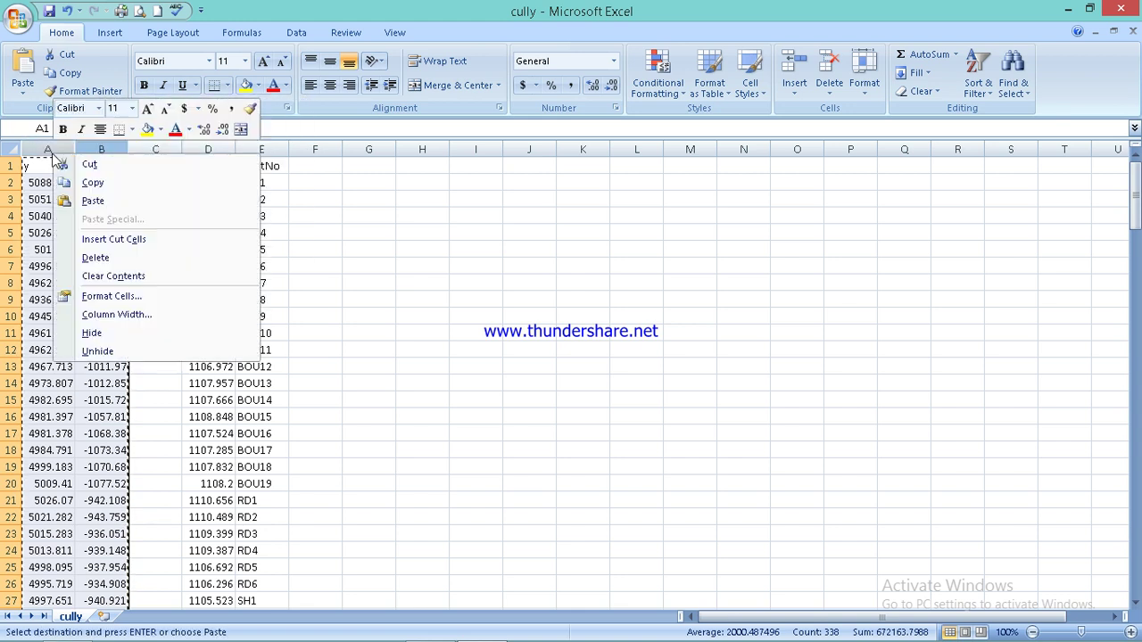
pyautogui.press('Escape')
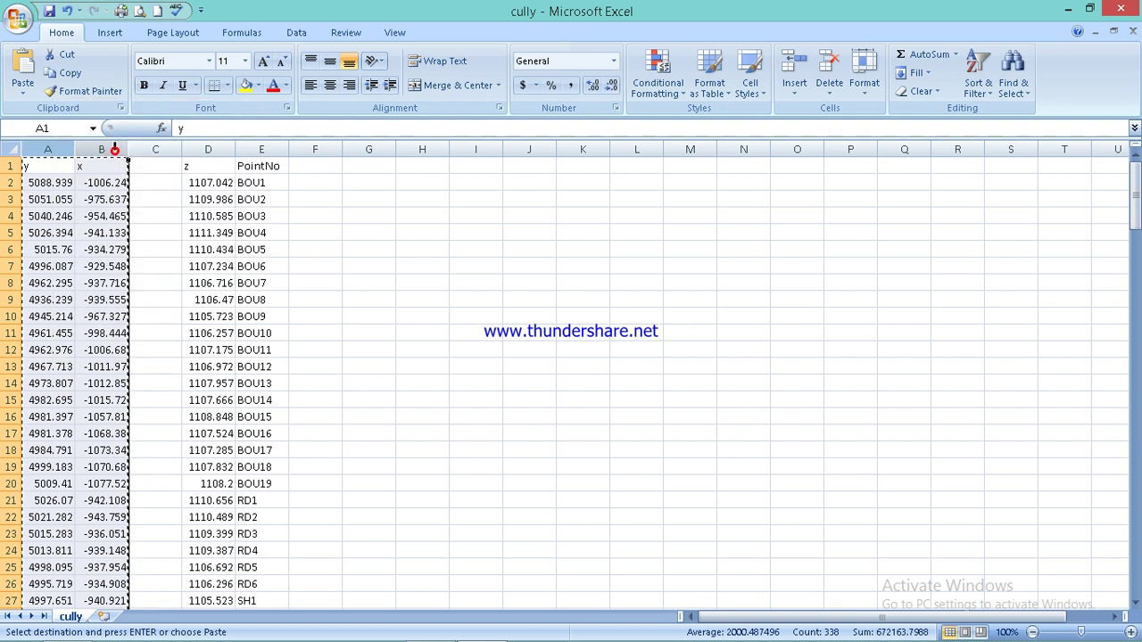
pyautogui.click(107, 149)
pyautogui.moveTo(107, 150); pyautogui.dragTo(138, 149)
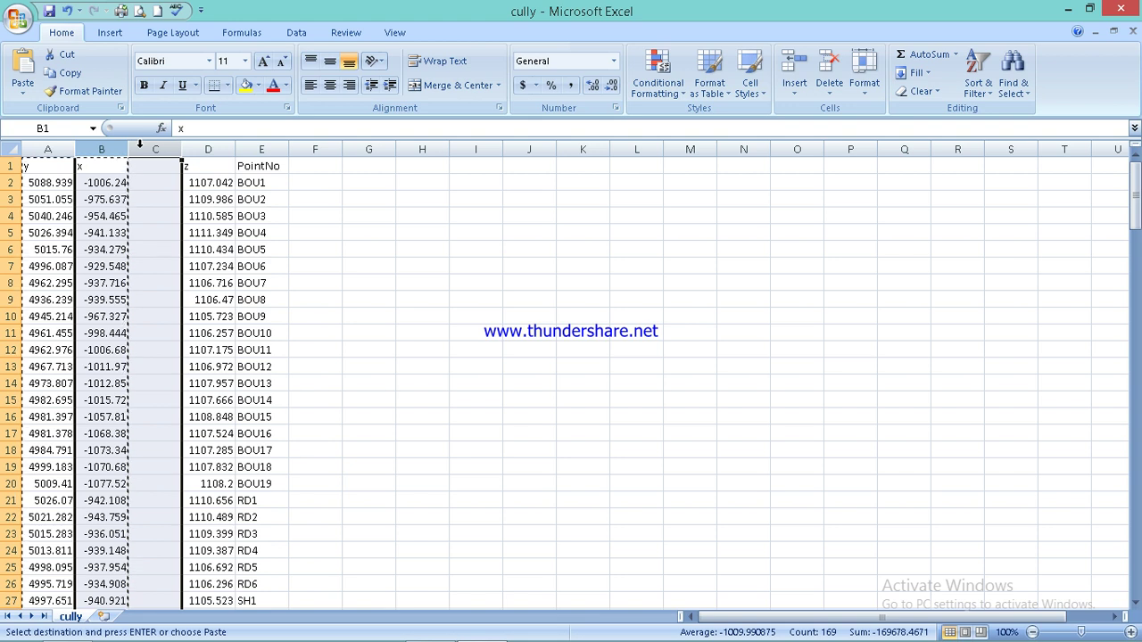
pyautogui.rightClick(141, 151)
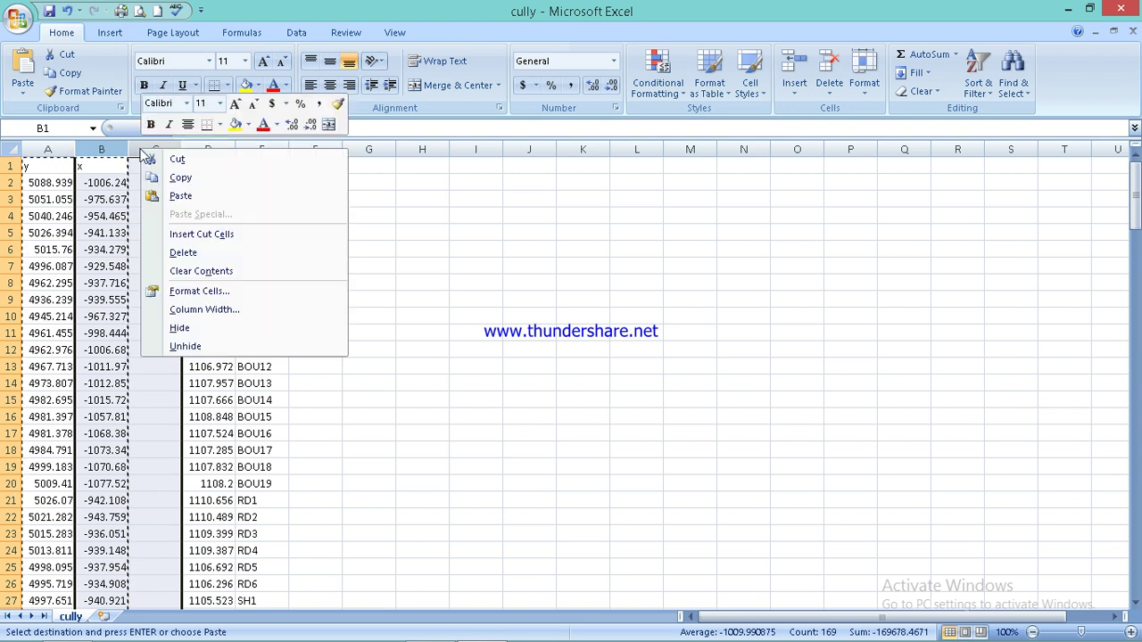
pyautogui.click(199, 195)
pyautogui.click(34, 220)
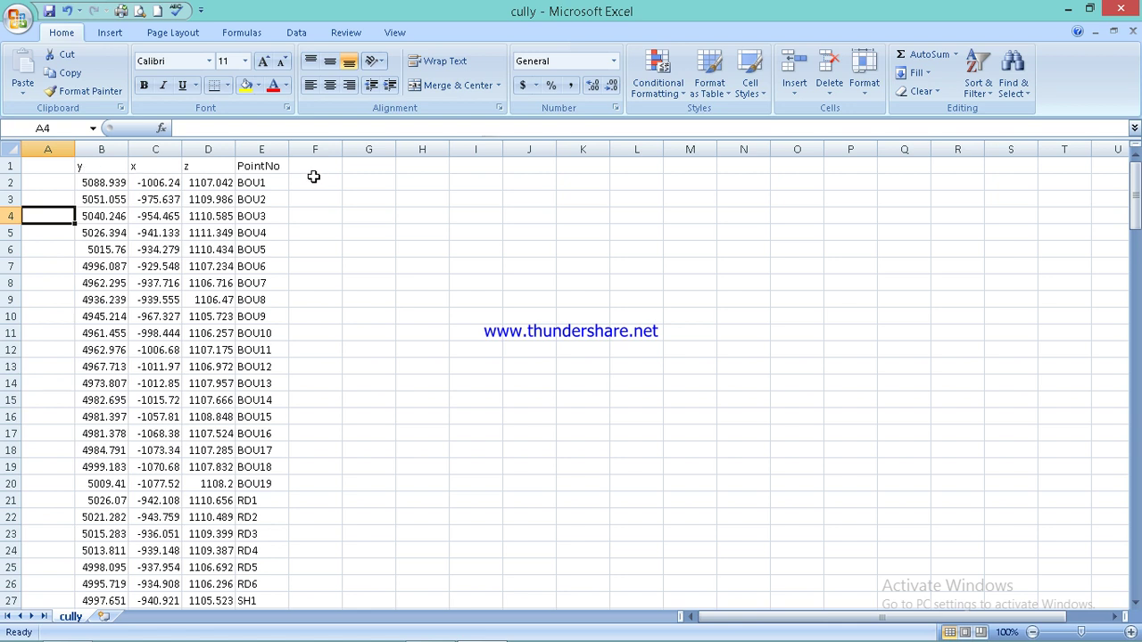
# Insert a blank row above the header row.
pyautogui.click(49, 169)
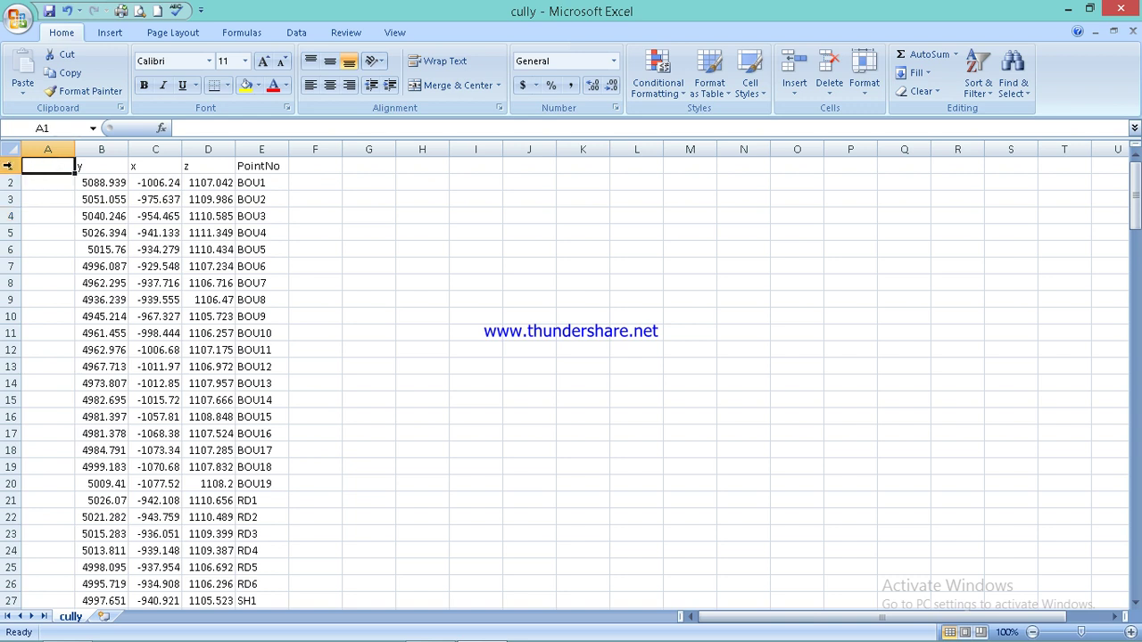
pyautogui.click(7, 165)
pyautogui.rightClick(11, 170)
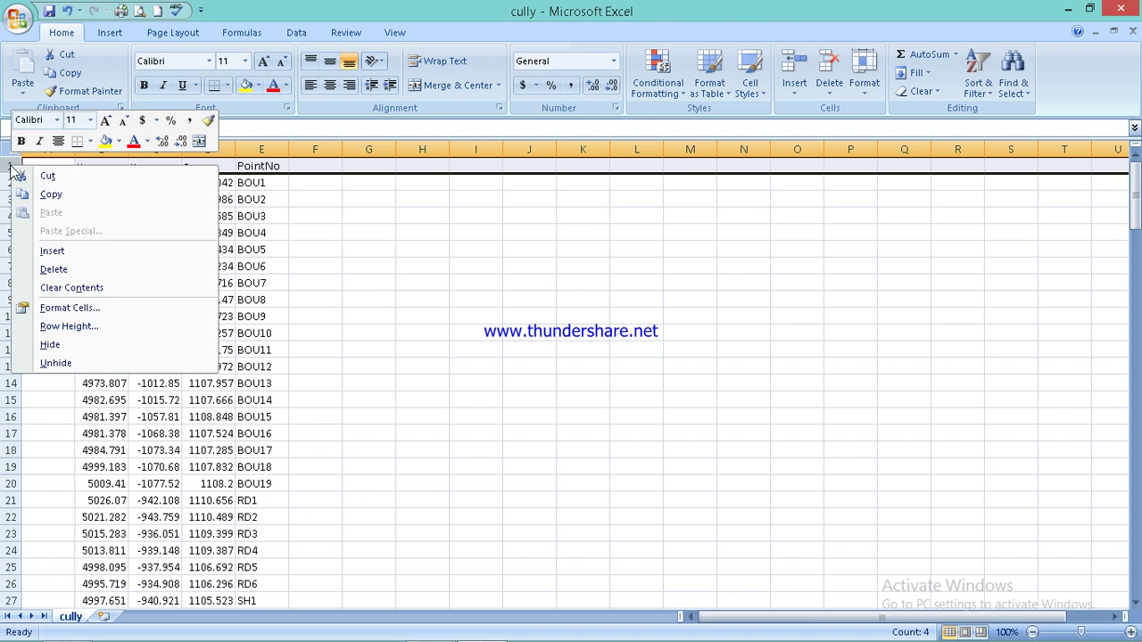
pyautogui.click(55, 252)
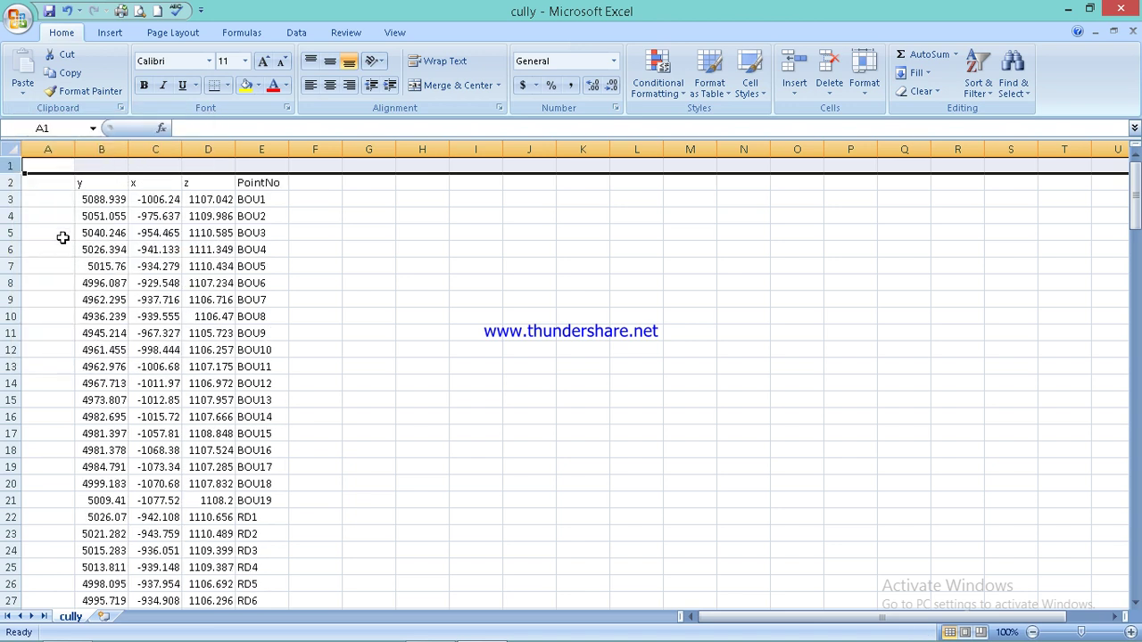
pyautogui.click(51, 188)
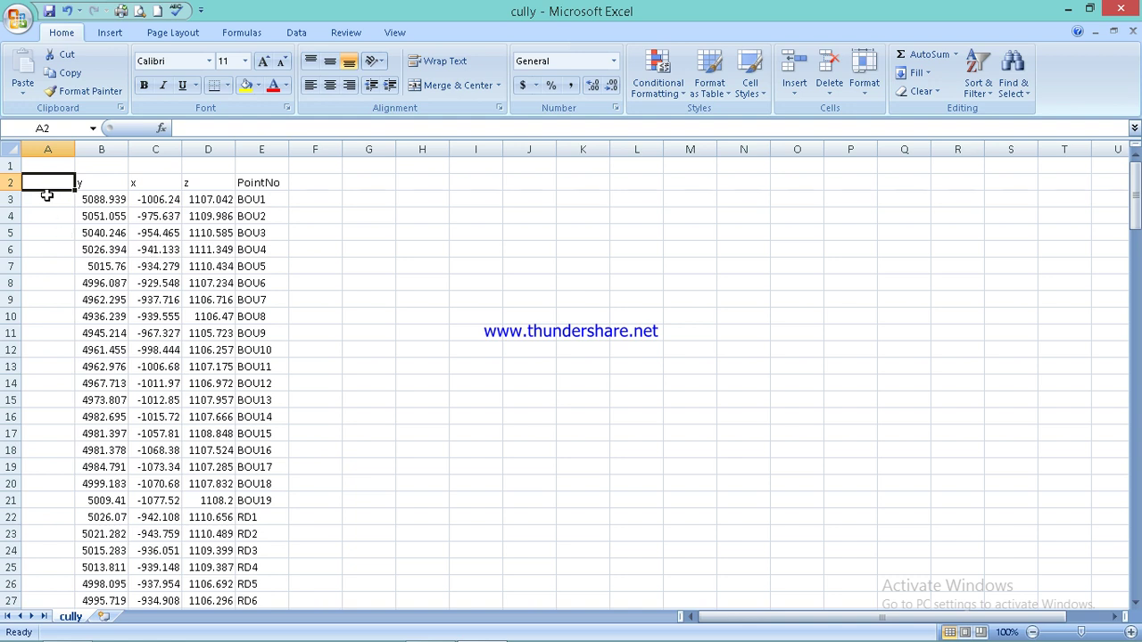
# Enter 1 in column A for the BOU1 point and fill it down to BOU19, cells A3 to A21.
pyautogui.click(53, 205)
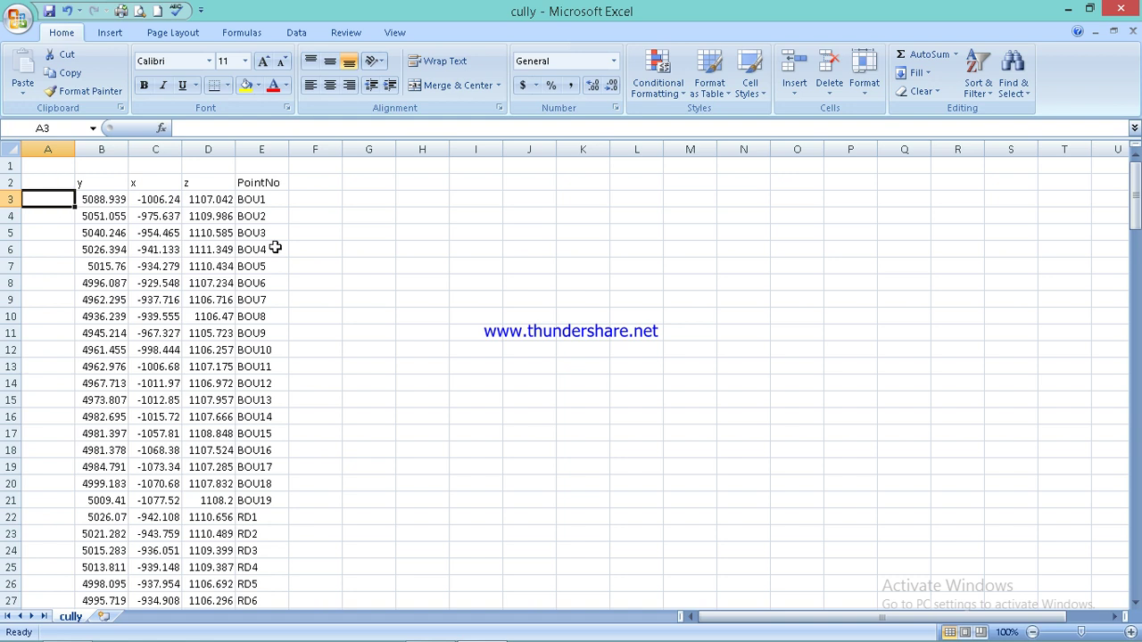
pyautogui.write('1')
pyautogui.click(41, 229)
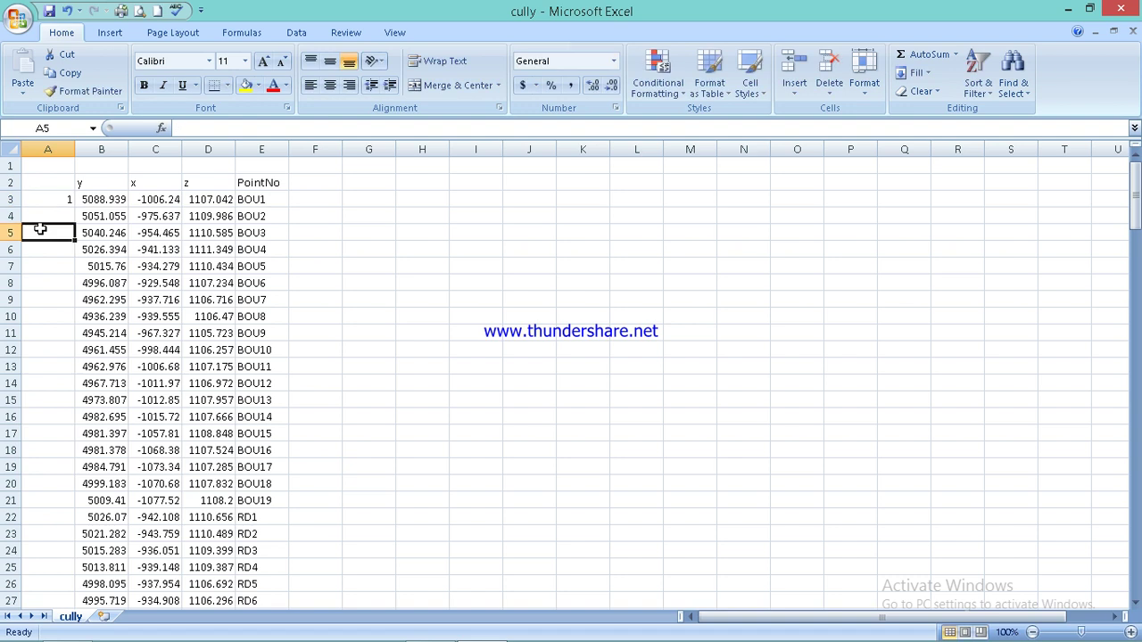
pyautogui.click(48, 199)
pyautogui.moveTo(77, 215); pyautogui.dragTo(77, 507)
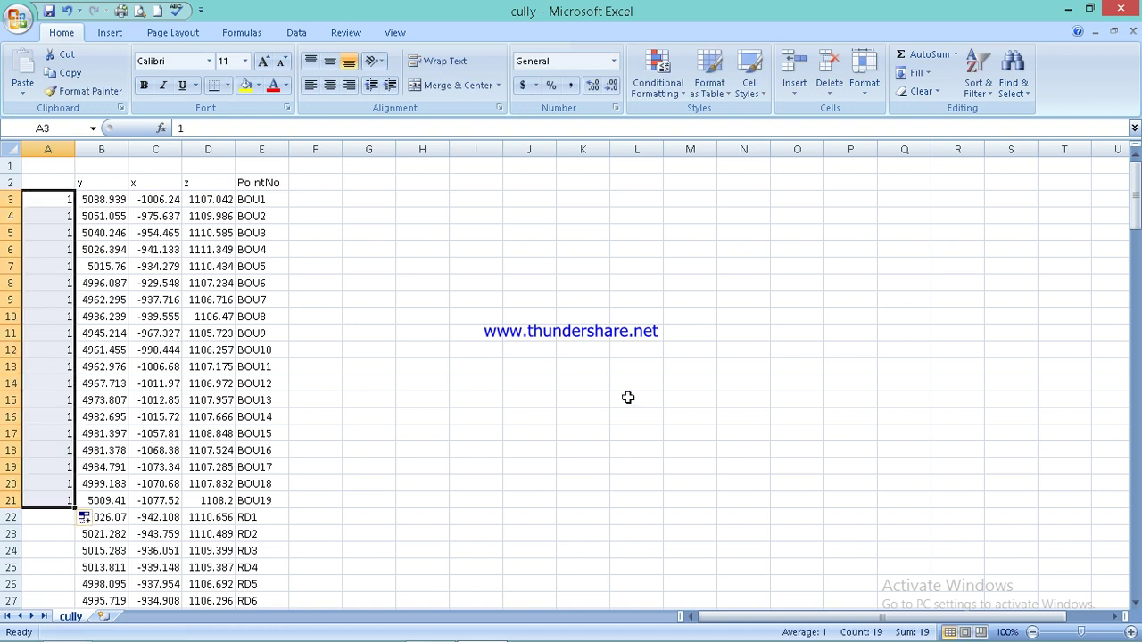
# Enter 2 in column A for the RD1 point and fill it down to RD6, cells A22 to A27.
pyautogui.scroll(-1, 582, 311)
pyautogui.scroll(-4, 581, 312)
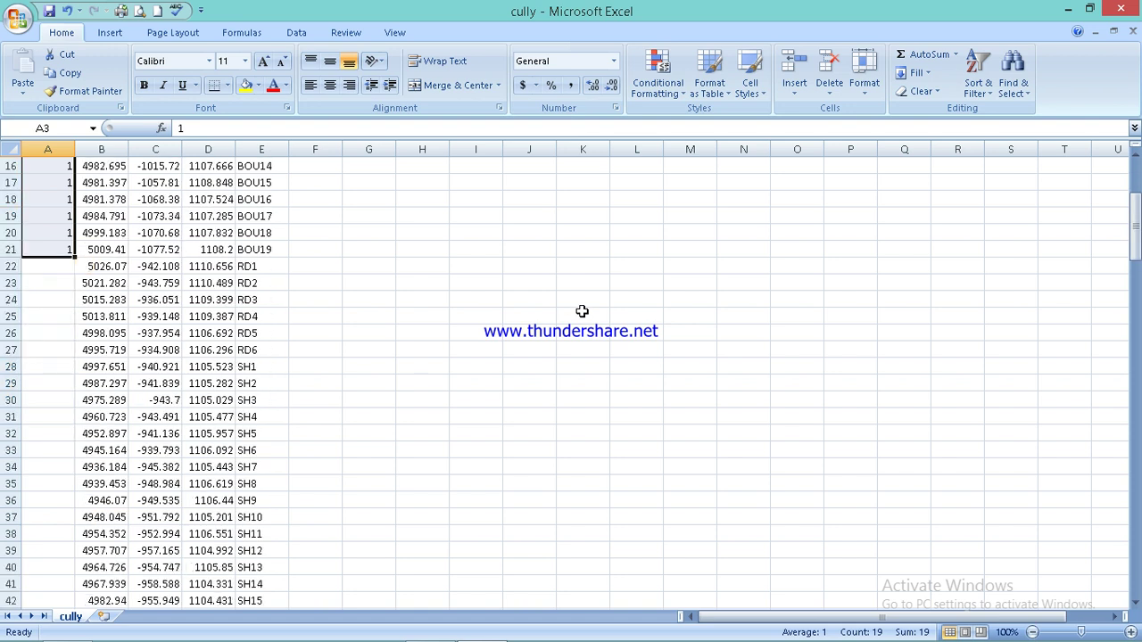
pyautogui.scroll(-1, 491, 282)
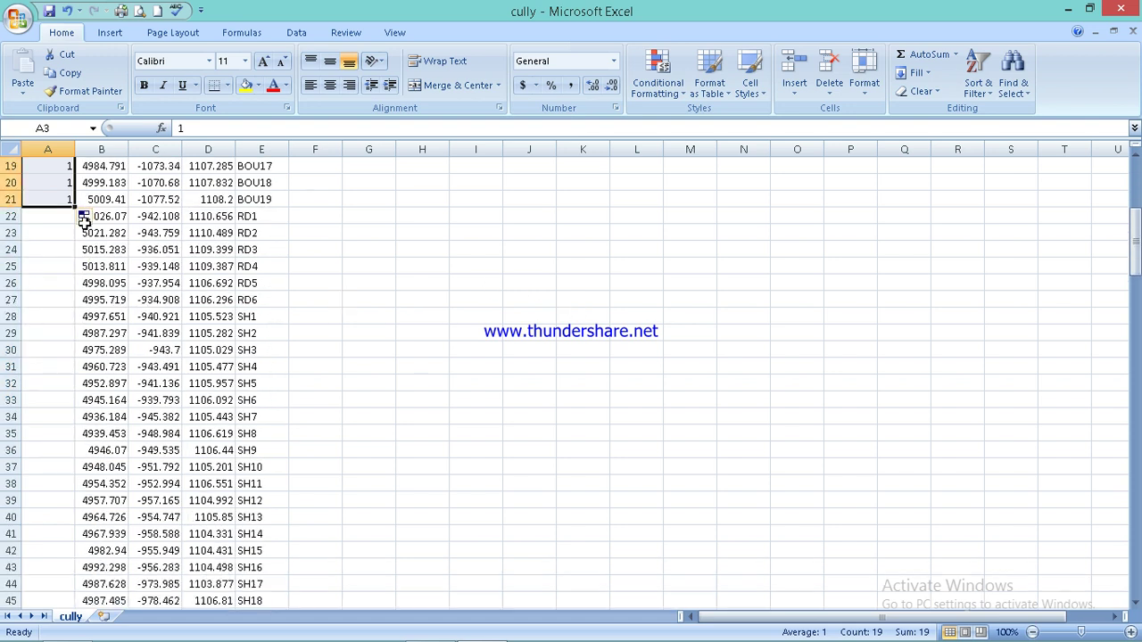
pyautogui.click(52, 216)
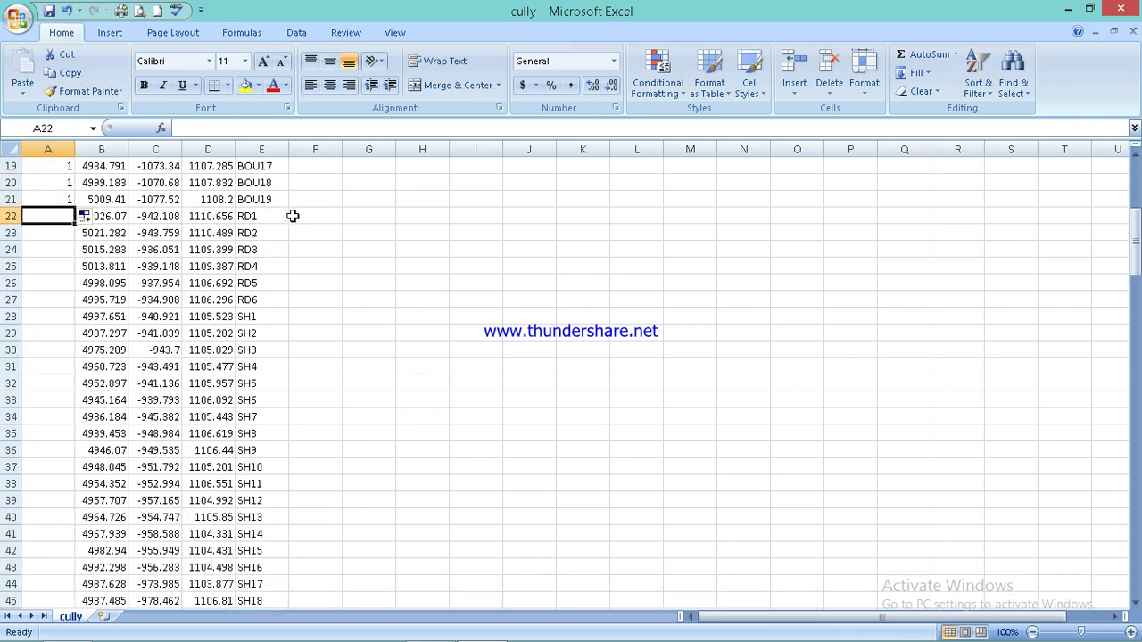
pyautogui.write('2')
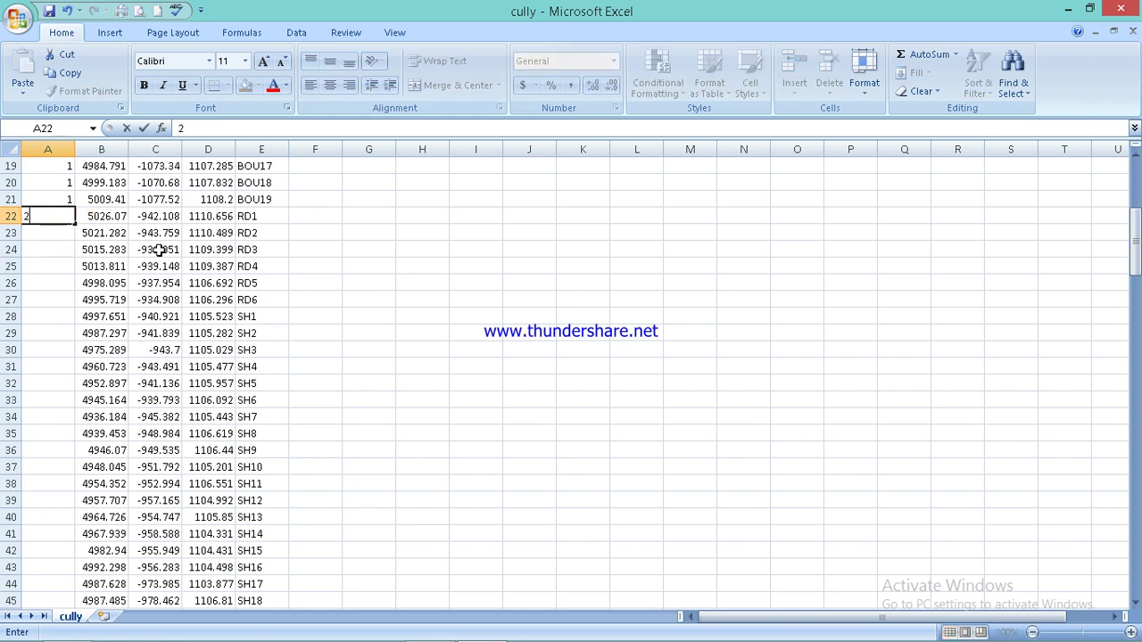
pyautogui.click(45, 284)
pyautogui.click(55, 213)
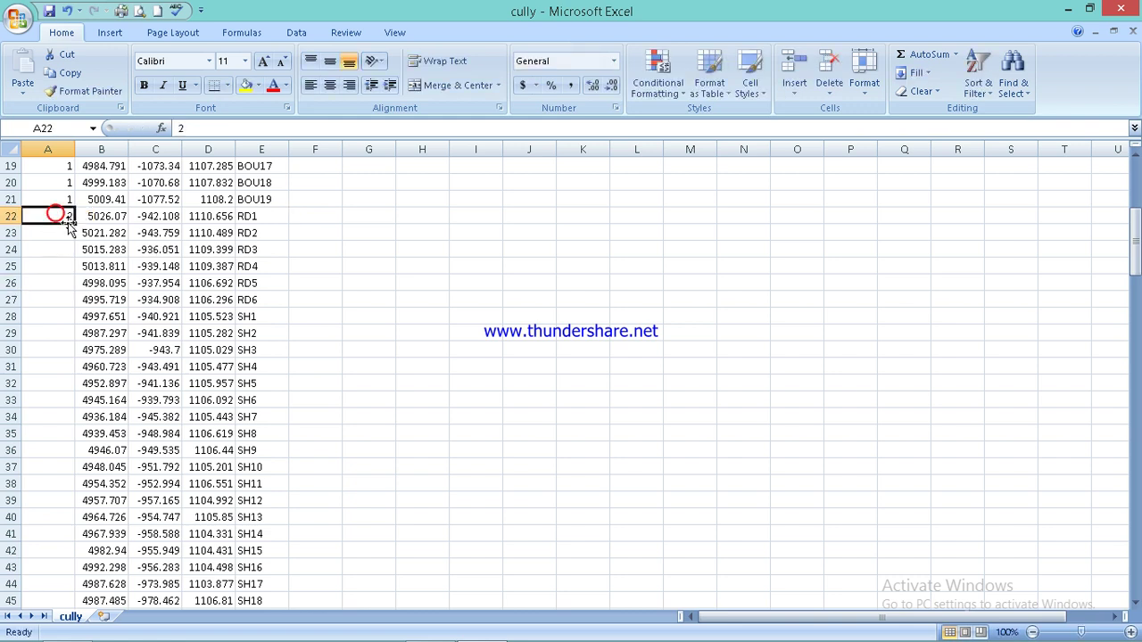
pyautogui.moveTo(76, 228); pyautogui.dragTo(68, 304)
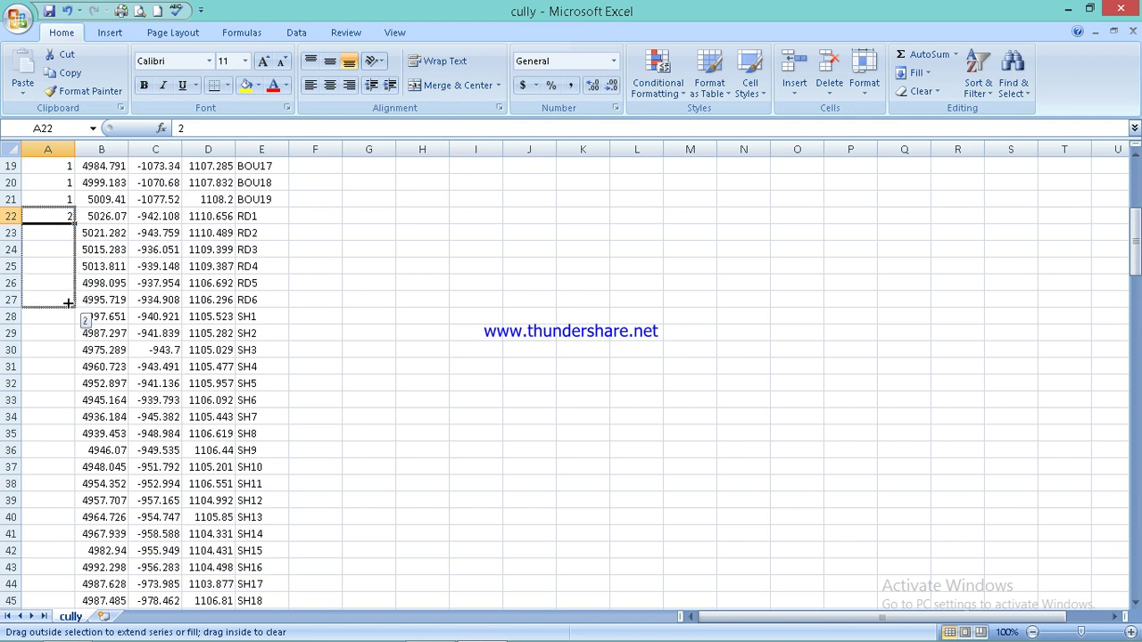
pyautogui.moveTo(67, 303); pyautogui.dragTo(68, 303)
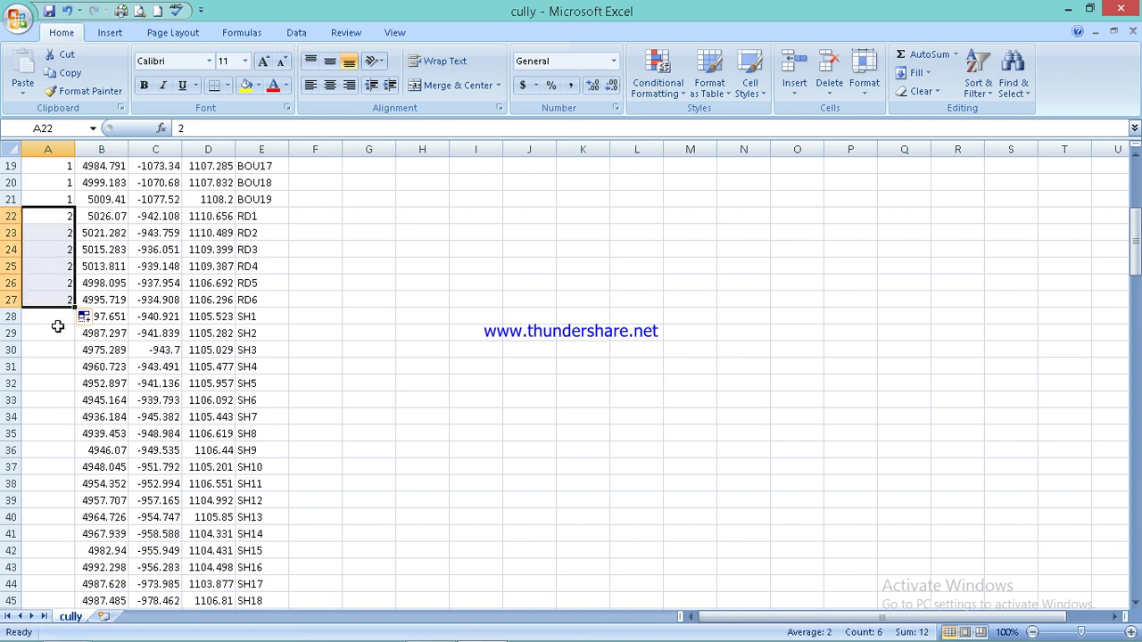
# Enter 5 in column A for the SH1 point and fill it down to SH28, cells A28 to A55.
pyautogui.click(57, 318)
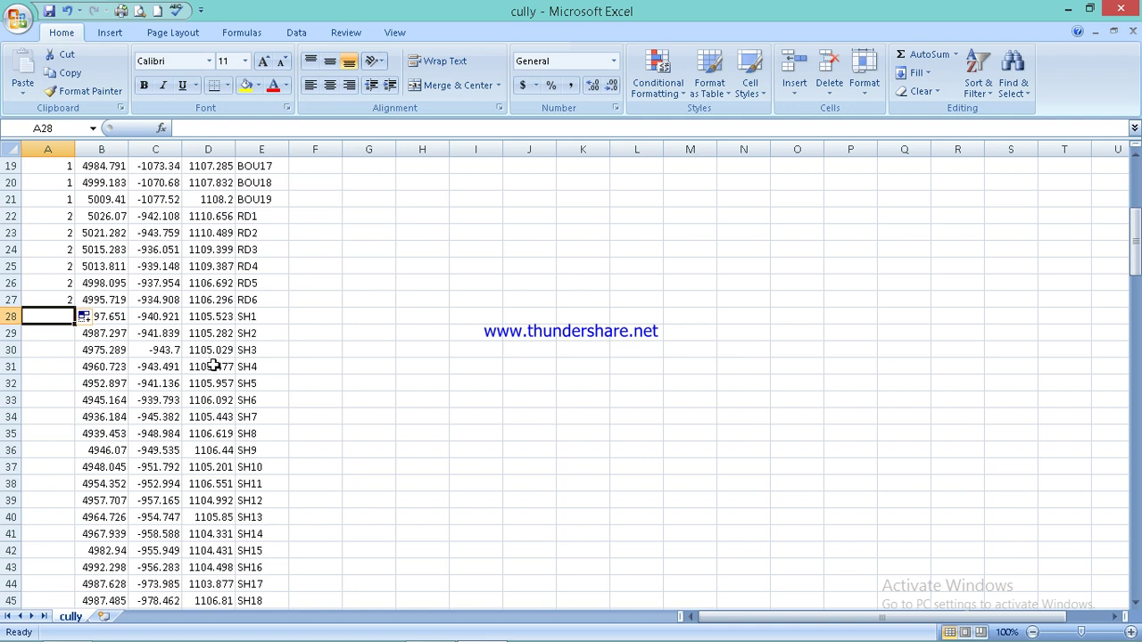
pyautogui.write('5')
pyautogui.click(23, 362)
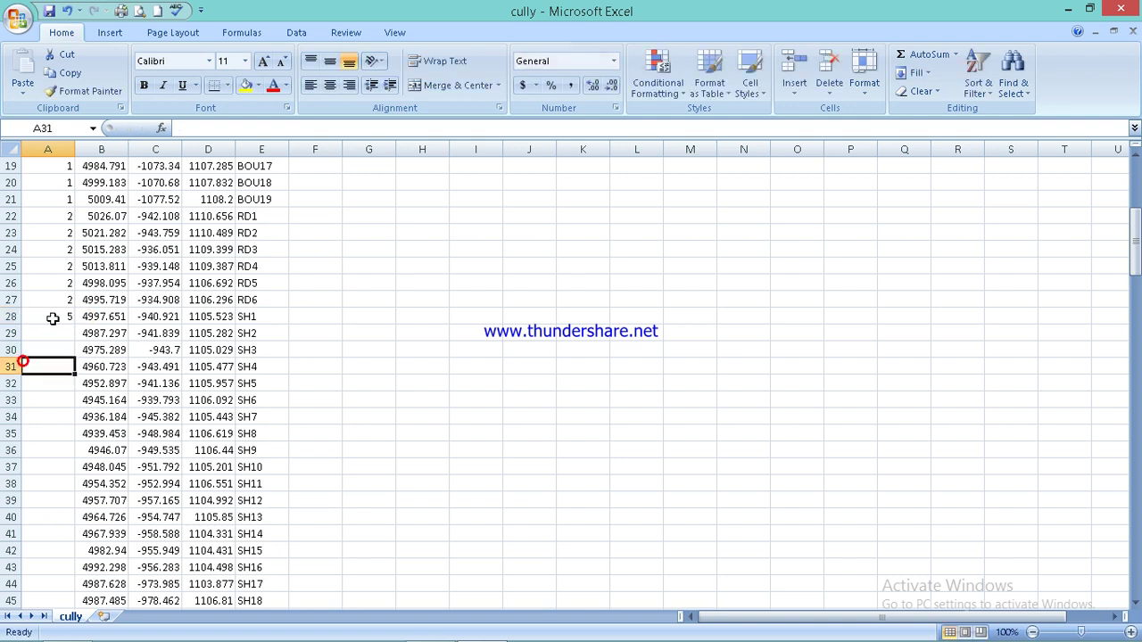
pyautogui.click(63, 316)
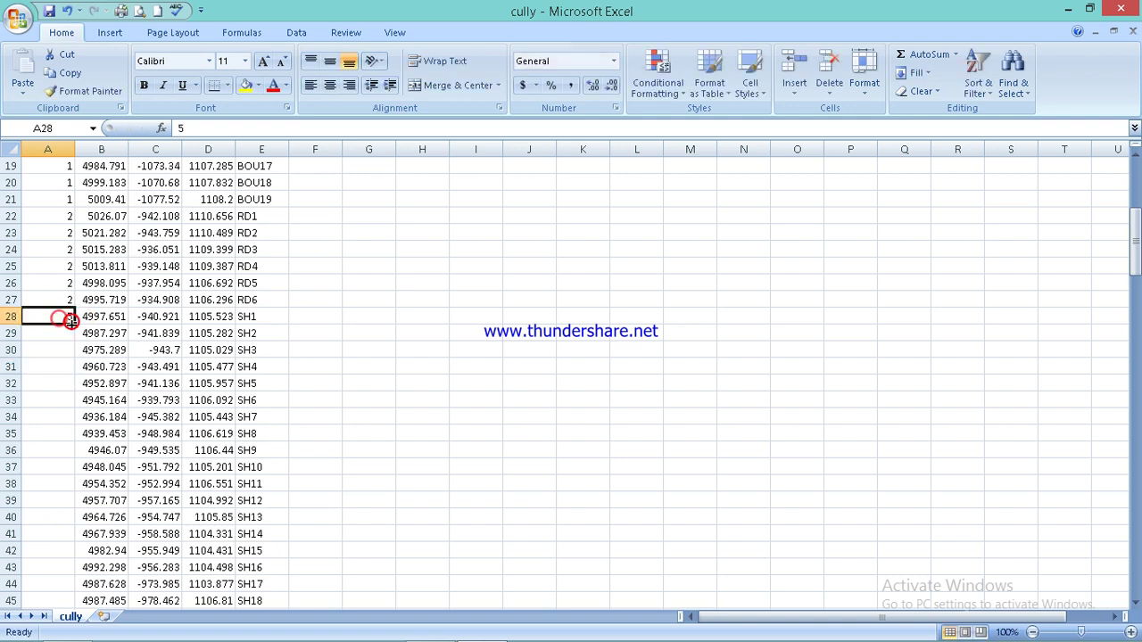
pyautogui.moveTo(64, 434); pyautogui.dragTo(62, 639)
pyautogui.moveTo(80, 559); pyautogui.dragTo(89, 268)
# Enter 3 in column A for the TOE1 point and fill it down to TOE21, cells A56 to A76.
pyautogui.click(56, 286)
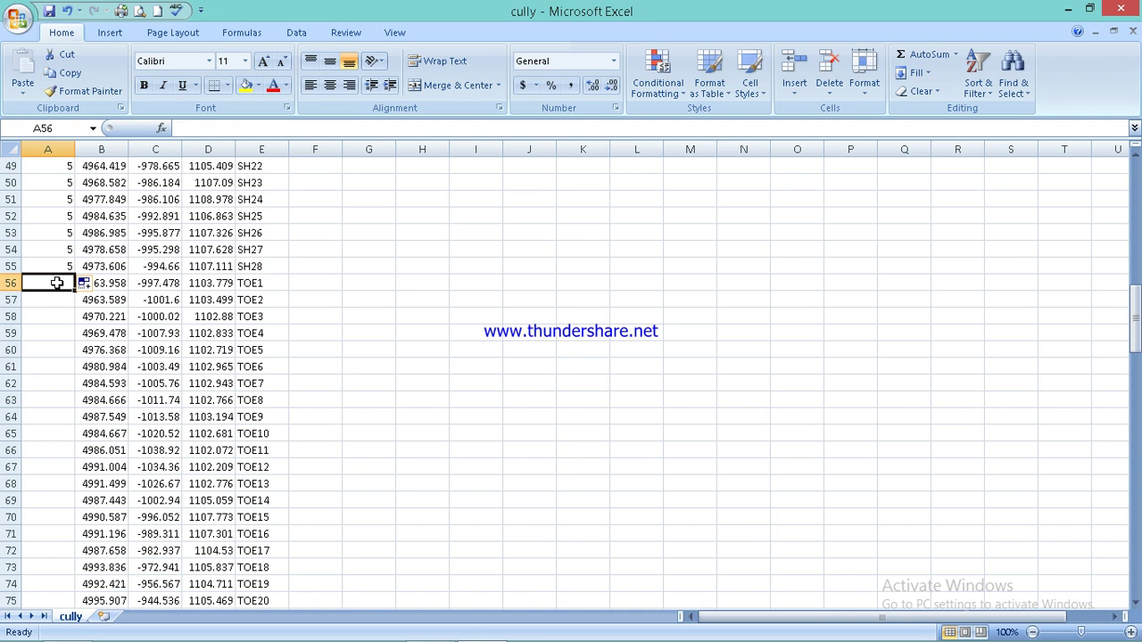
pyautogui.write('3')
pyautogui.press('Return')
pyautogui.click(62, 284)
pyautogui.moveTo(75, 299); pyautogui.dragTo(77, 514)
pyautogui.scroll(-1, 203, 484)
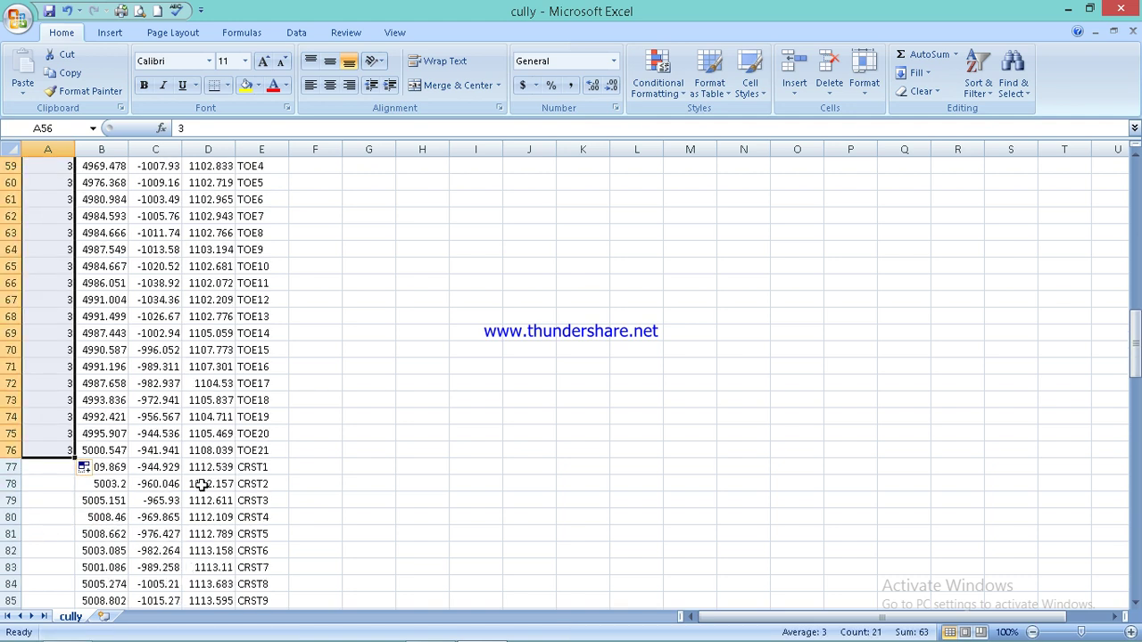
# Enter 6 in column A for the CRST1 point and fill it down to CREST29, cells A77 to A109.
pyautogui.click(59, 474)
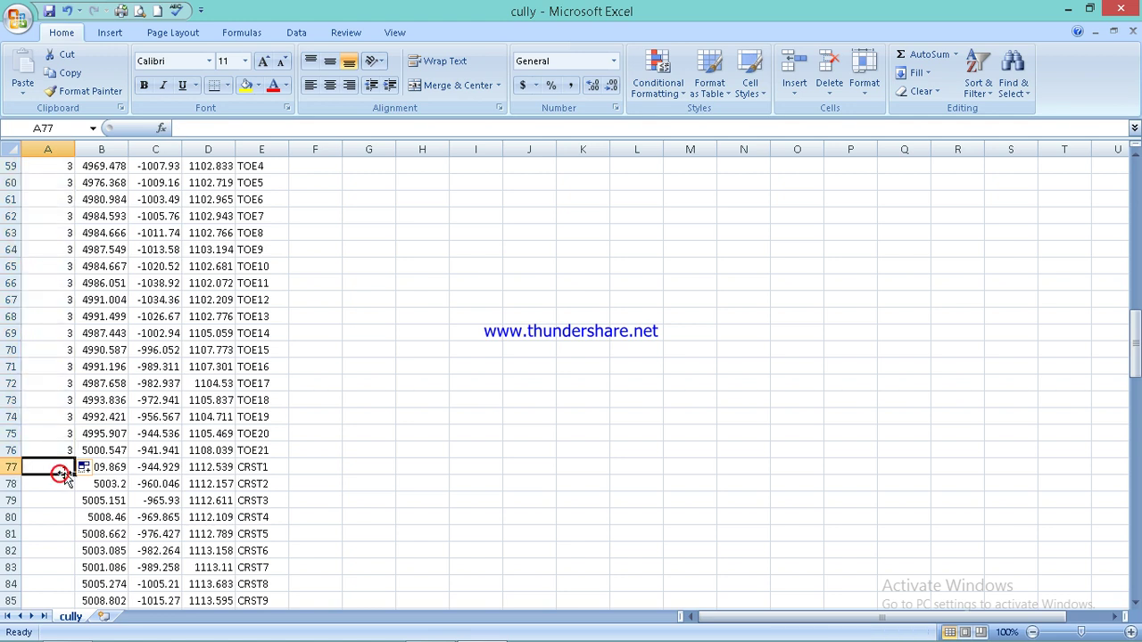
pyautogui.write('6')
pyautogui.click(63, 521)
pyautogui.click(69, 467)
pyautogui.moveTo(75, 475); pyautogui.dragTo(82, 207)
# Enter 8 as the string number for point D in cell A110.
pyautogui.click(52, 215)
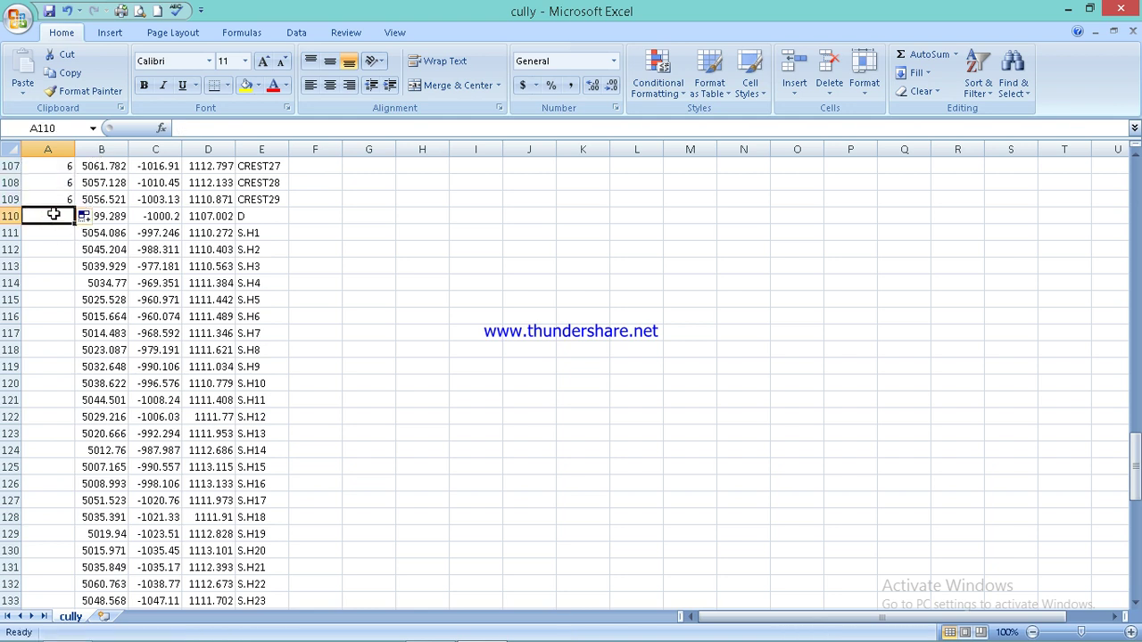
pyautogui.write('8')
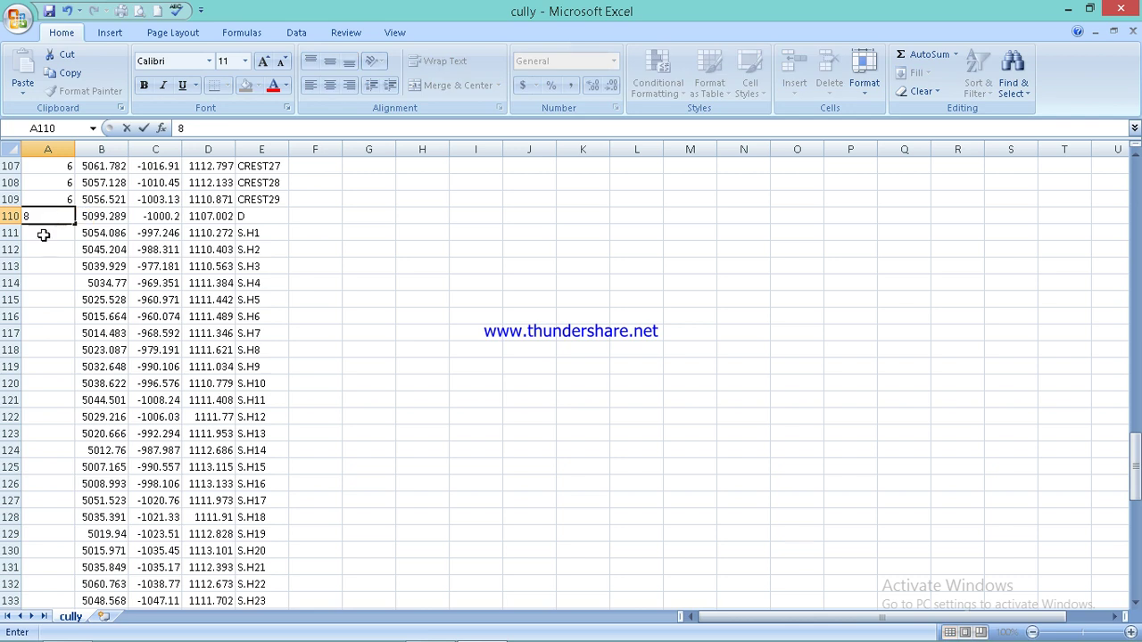
pyautogui.click(264, 219)
# Enter 5 in column A for the S.H1 point and fill it down to S.H26, cells A111 to A136.
pyautogui.click(56, 234)
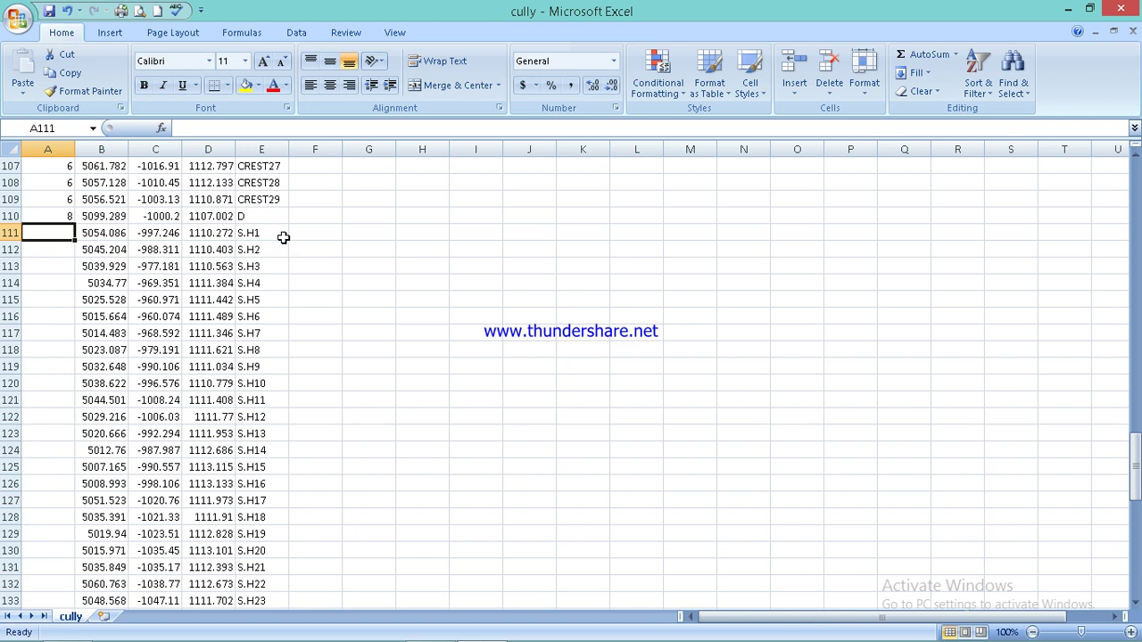
pyautogui.scroll(15, 282, 237)
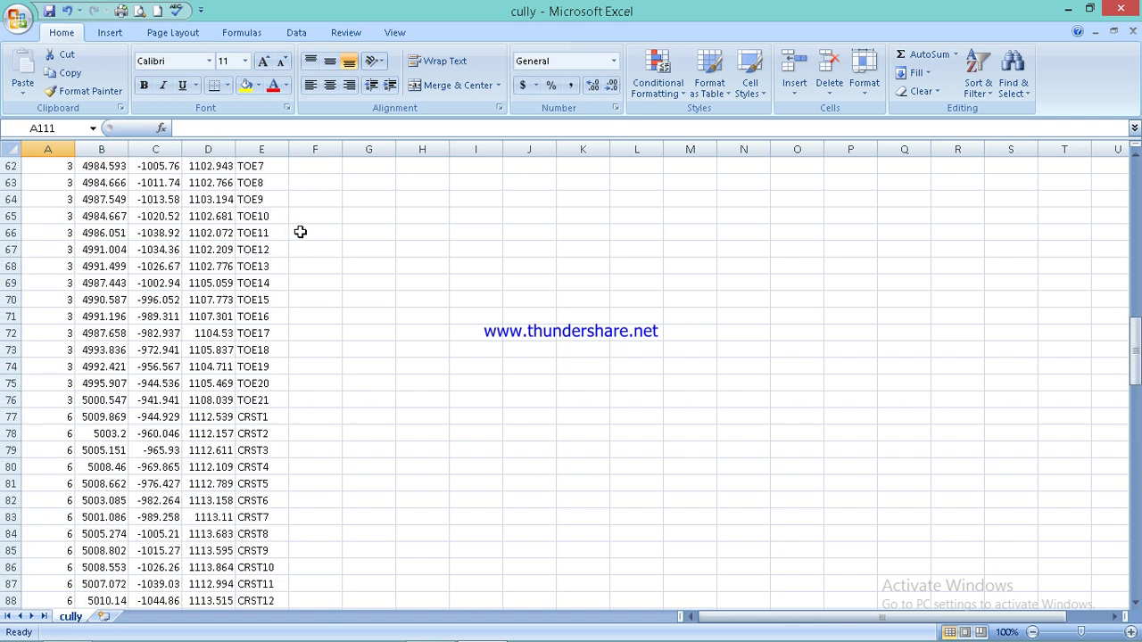
pyautogui.scroll(5, 299, 232)
pyautogui.scroll(-16, 300, 232)
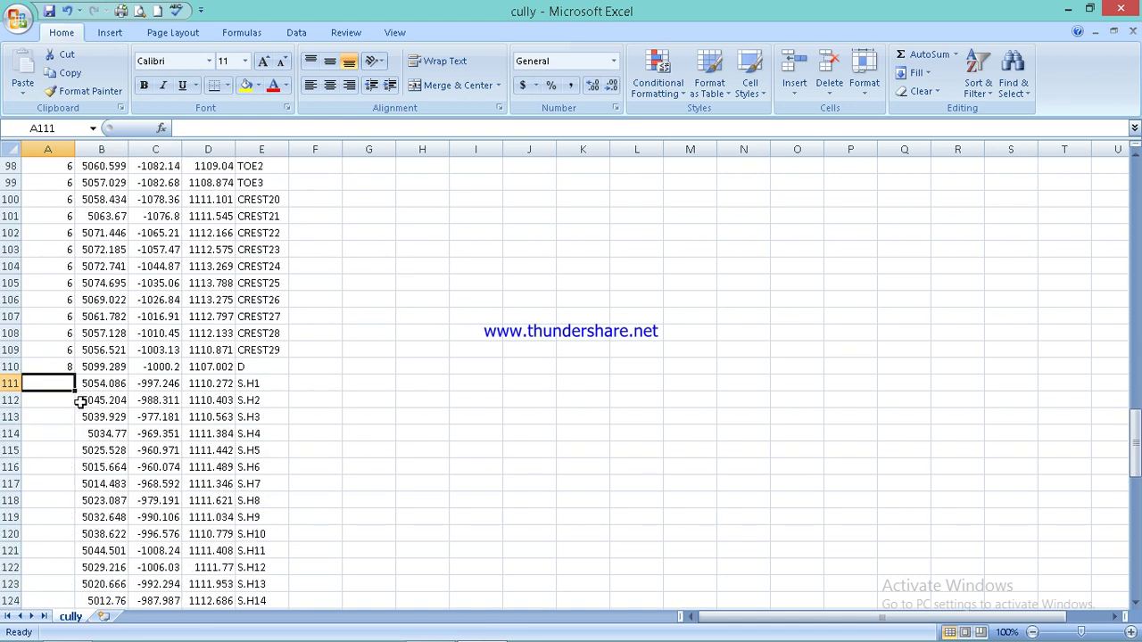
pyautogui.write('5')
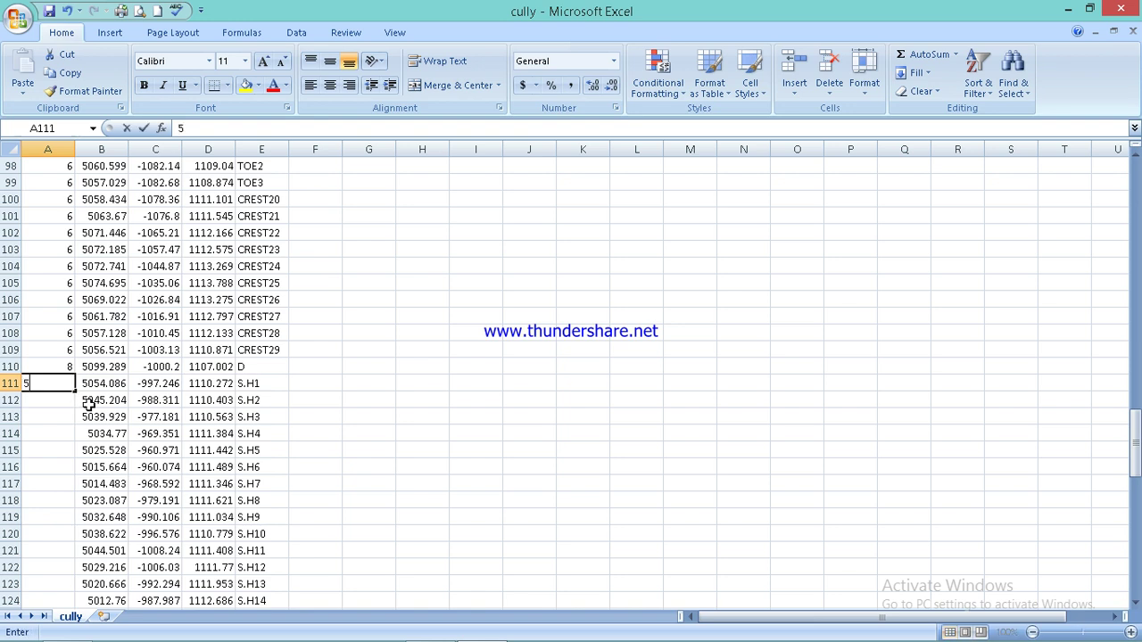
pyautogui.click(59, 431)
pyautogui.click(61, 384)
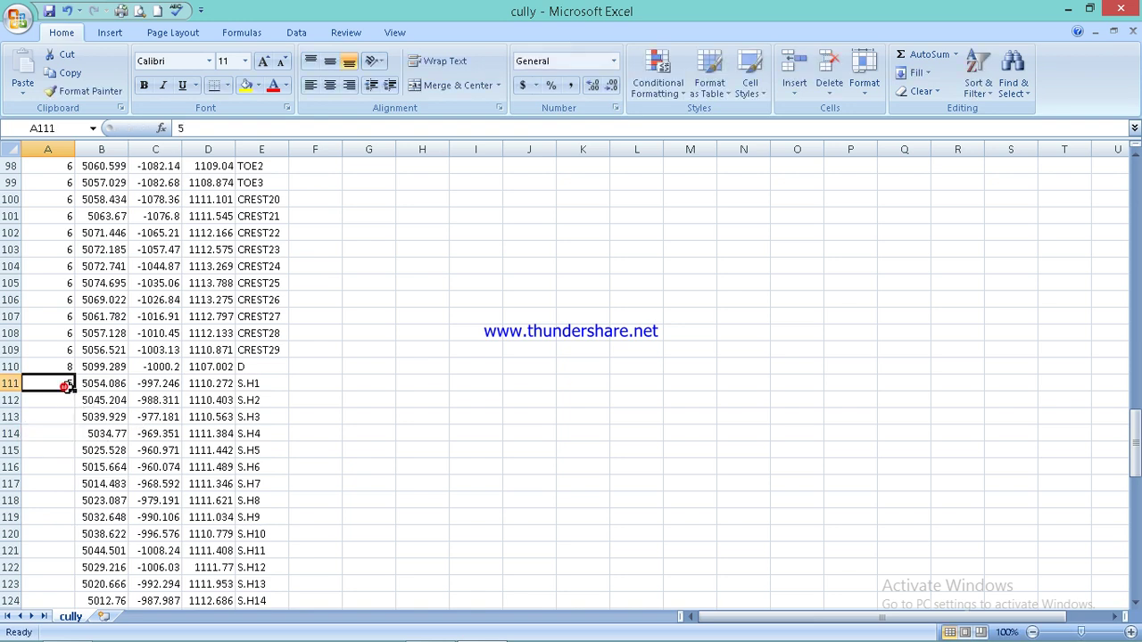
pyautogui.moveTo(75, 391); pyautogui.dragTo(93, 212)
# Enter 3 in column A for the TO1 point and fill it down to TOE208, cells A137 to A150.
pyautogui.click(55, 224)
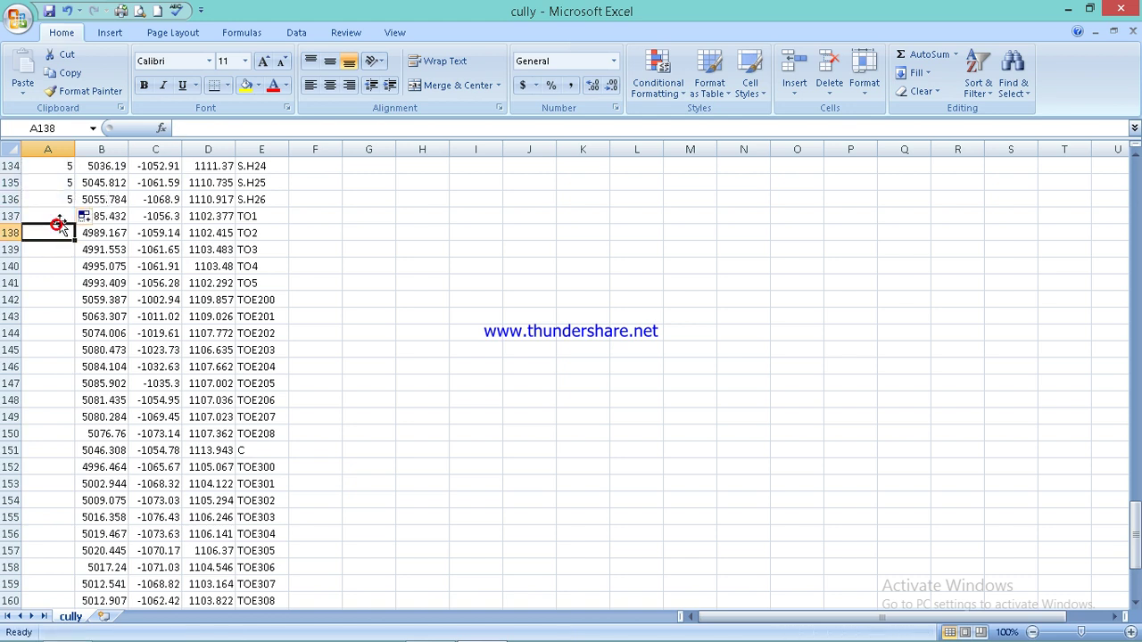
pyautogui.click(58, 217)
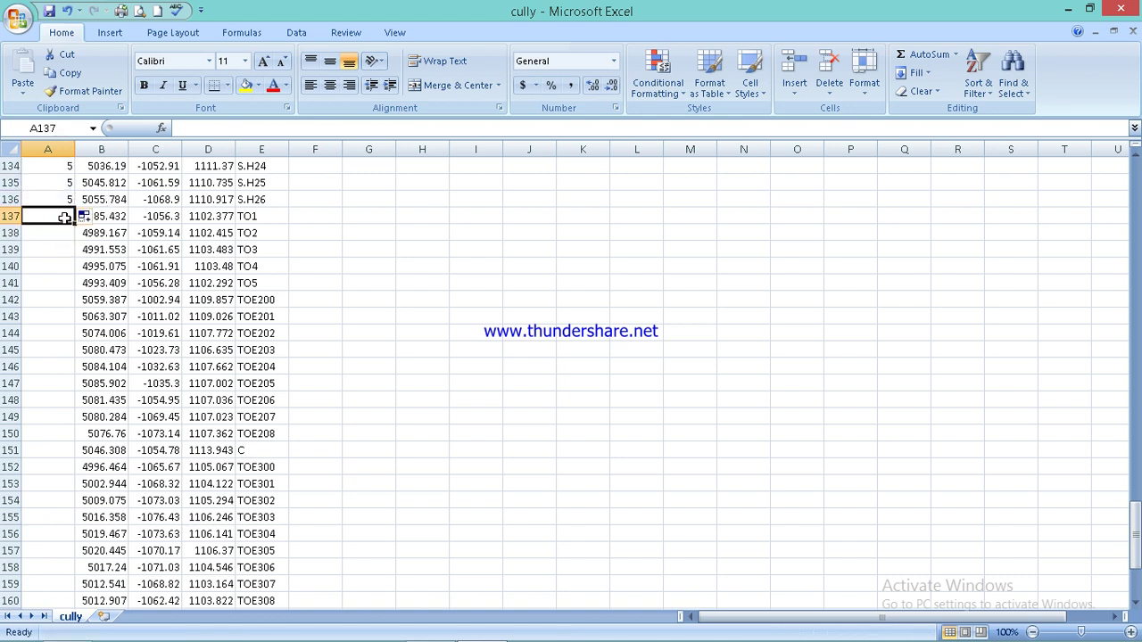
pyautogui.write('3')
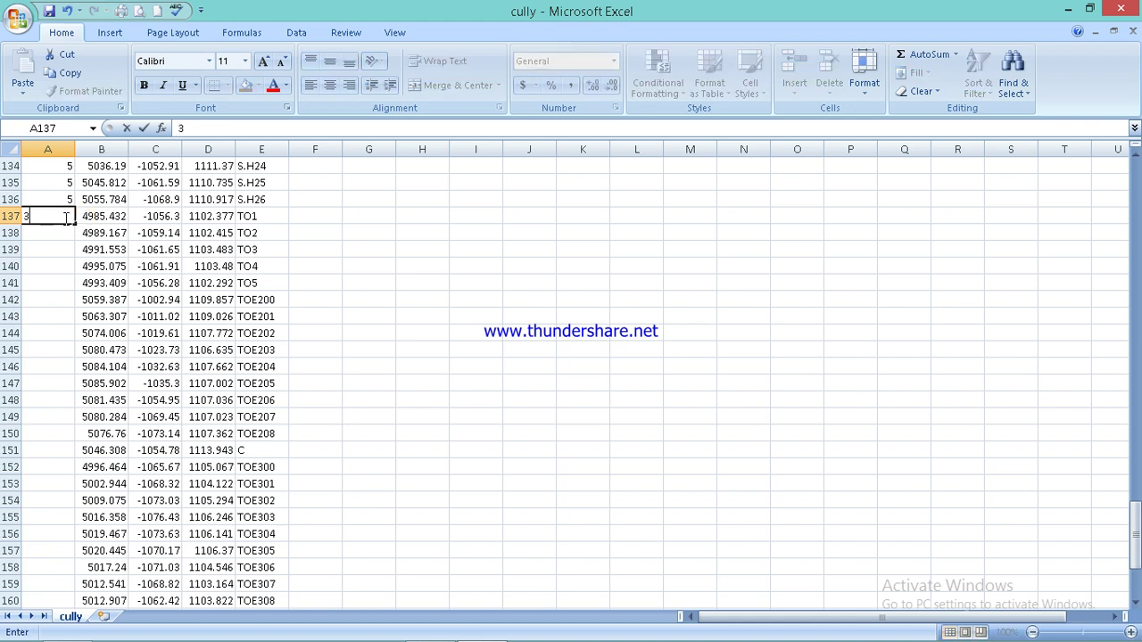
pyautogui.click(67, 264)
pyautogui.click(69, 214)
pyautogui.moveTo(71, 224); pyautogui.dragTo(71, 439)
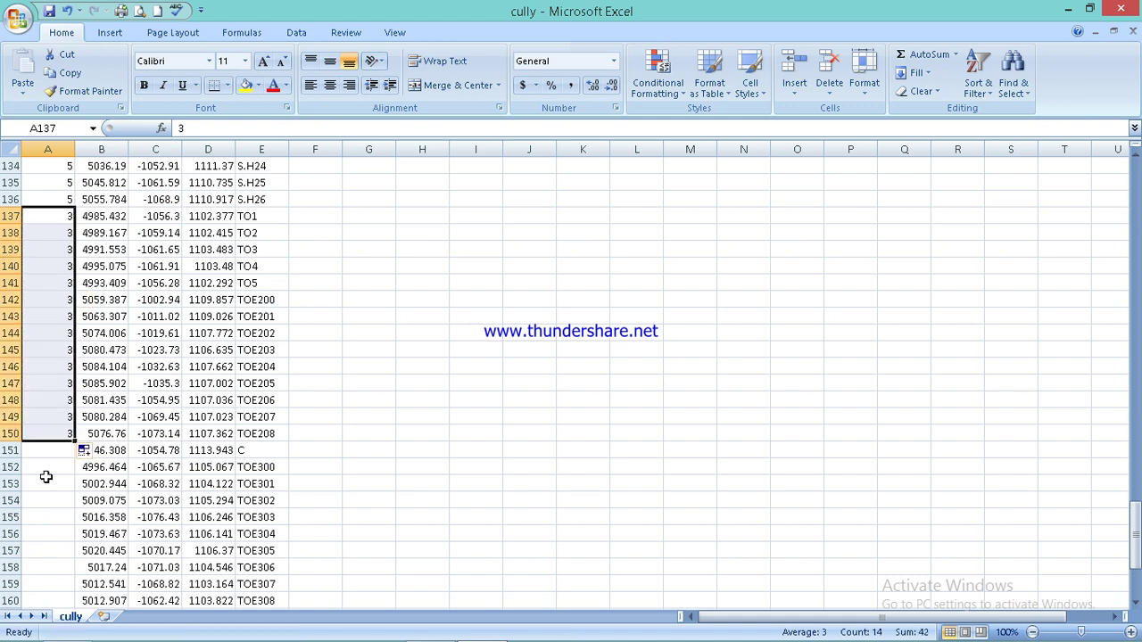
# Enter 8 as the string number for point C in cell A151.
pyautogui.click(47, 452)
pyautogui.write('8')
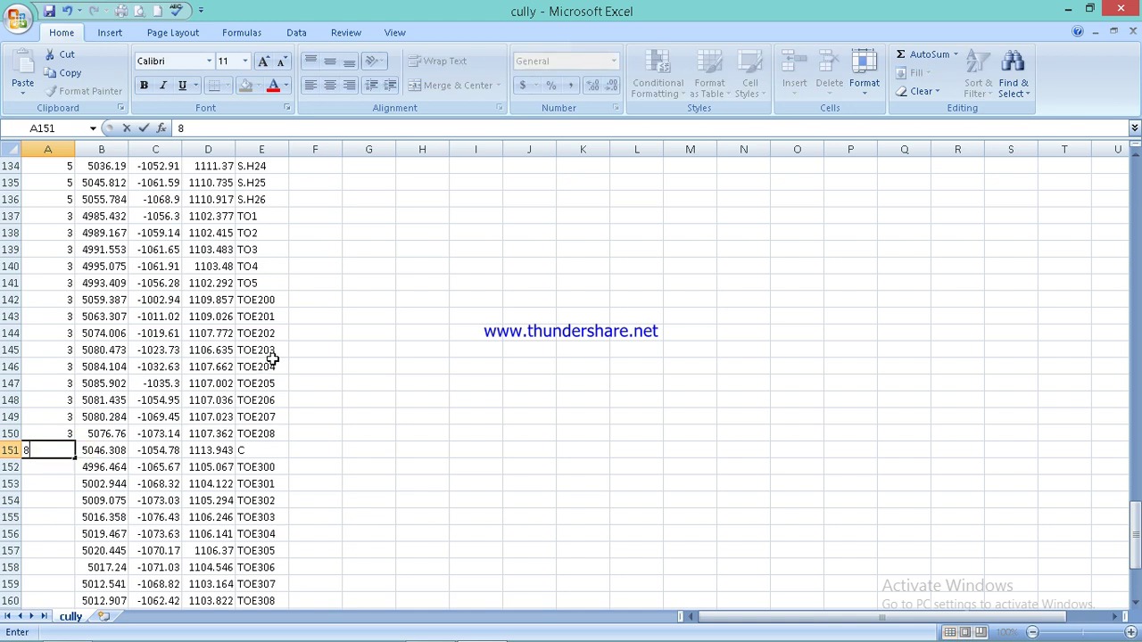
pyautogui.scroll(-4, 268, 359)
# Enter 3 in column A for the TOE300 point and fill it down to TOE312, cells A152 to A164.
pyautogui.click(62, 269)
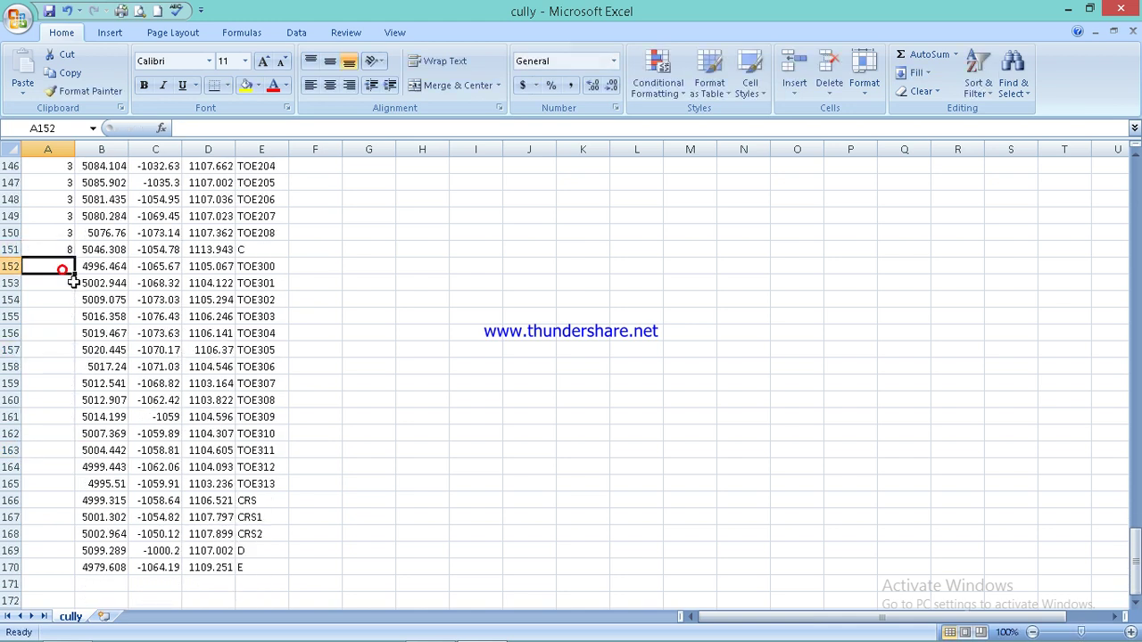
pyautogui.doubleClick(56, 268)
pyautogui.write('3')
pyautogui.click(73, 282)
pyautogui.click(70, 266)
pyautogui.moveTo(73, 275); pyautogui.dragTo(74, 478)
pyautogui.scroll(-3, 84, 484)
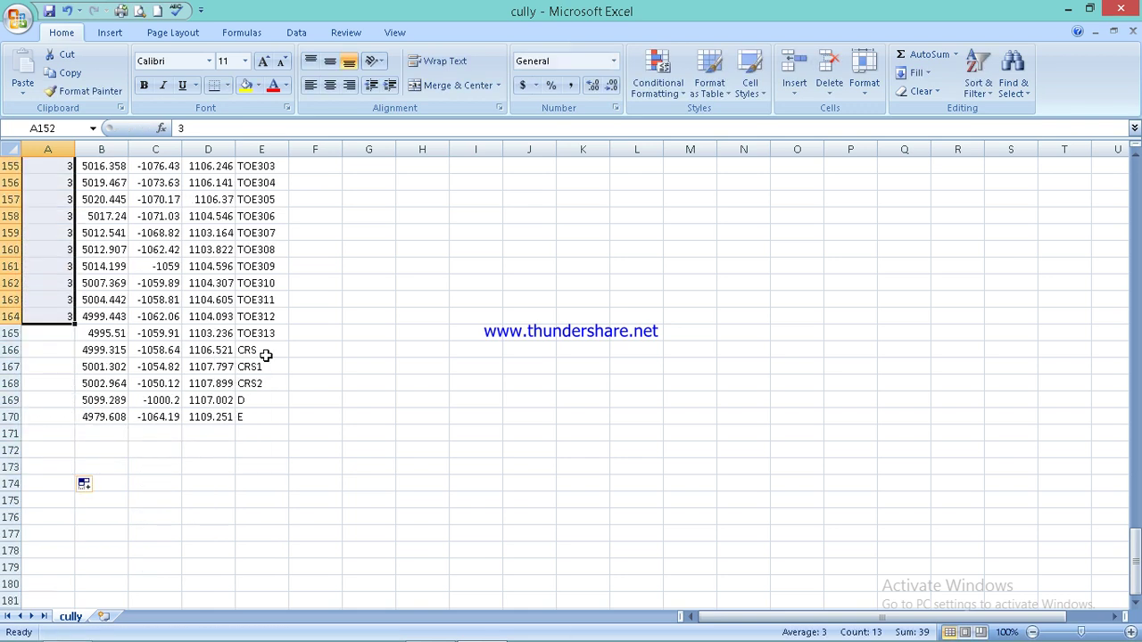
# Enter 6 in column A for the TOE313 point and fill it down to CRS2, cells A165 to A168.
pyautogui.click(61, 333)
pyautogui.write('6')
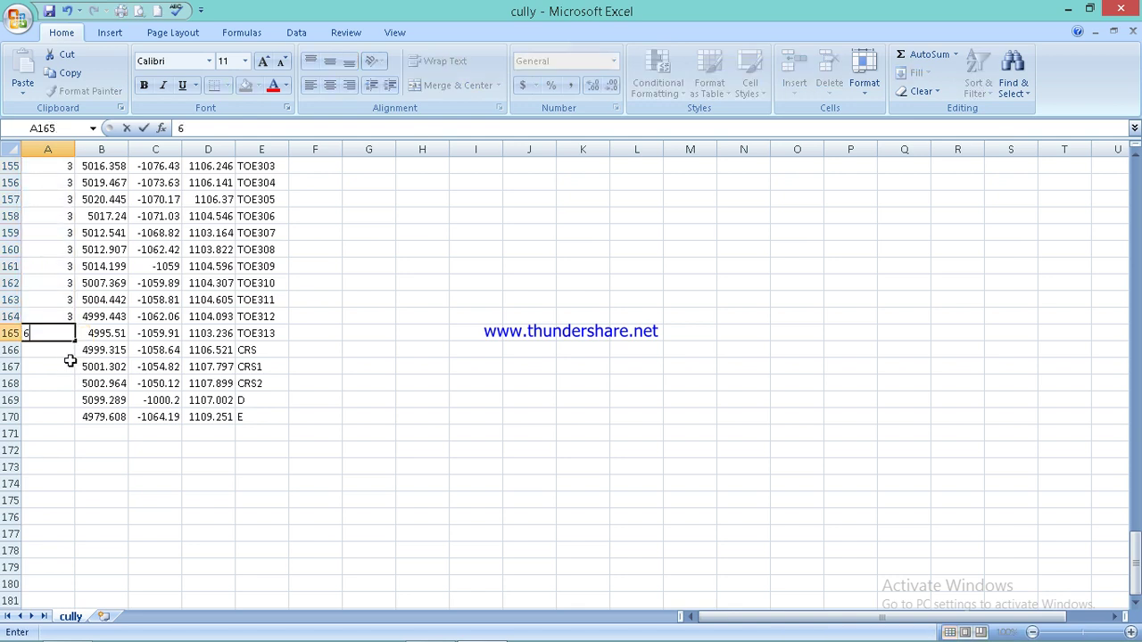
pyautogui.press('Return')
pyautogui.click(69, 333)
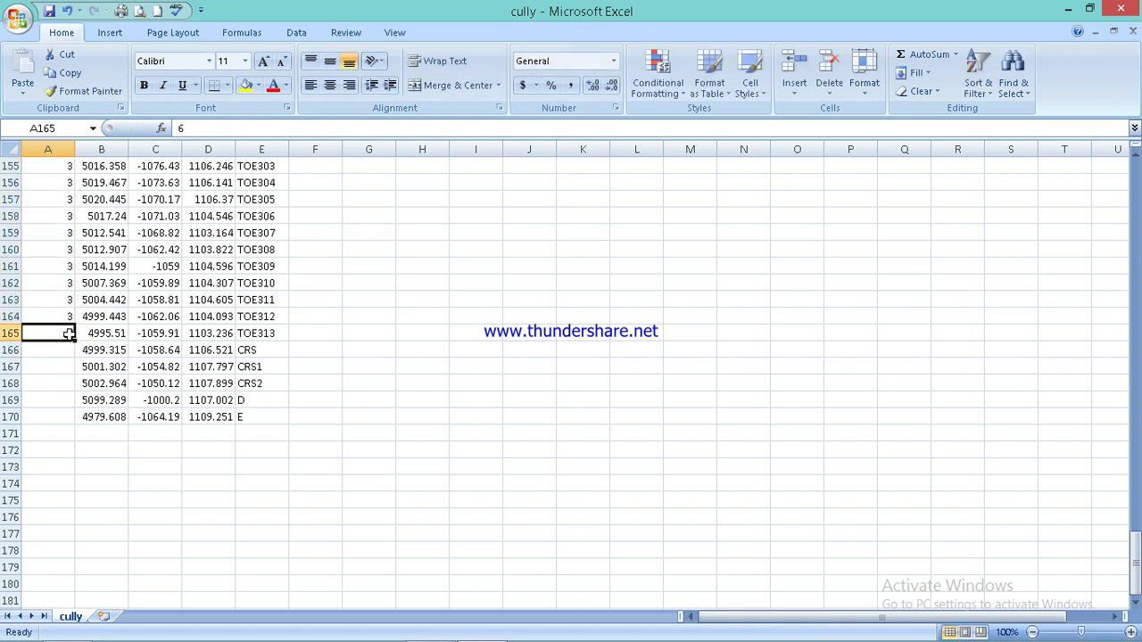
pyautogui.moveTo(75, 341); pyautogui.dragTo(78, 383)
# Enter 8 as the string number for the last two points, D and E, in cells A169 and A170.
pyautogui.click(67, 401)
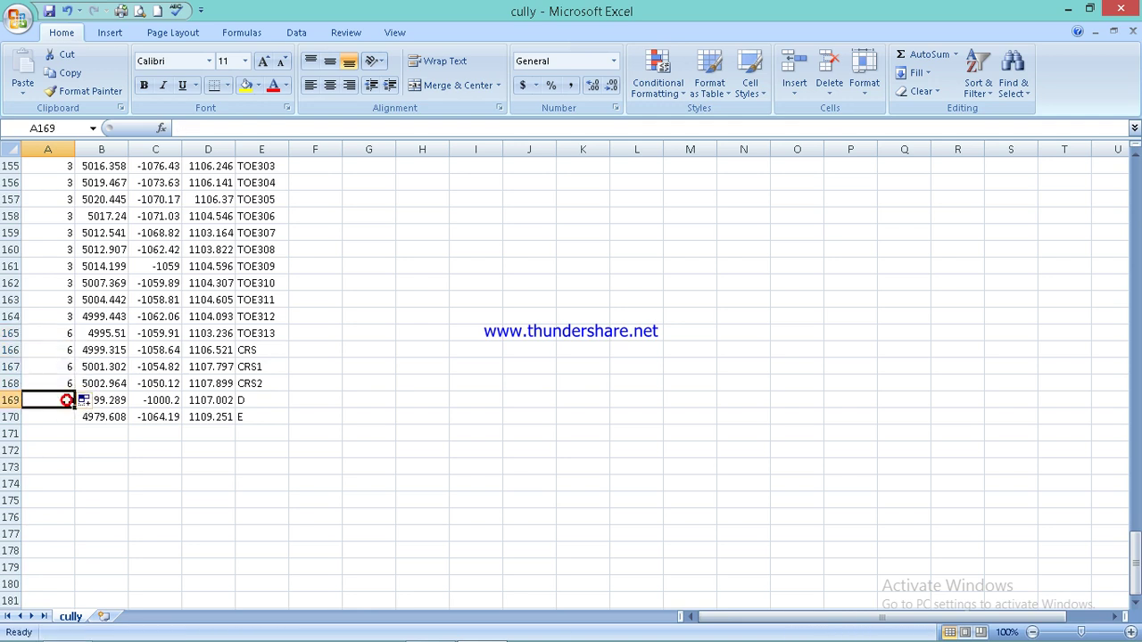
pyautogui.write('8')
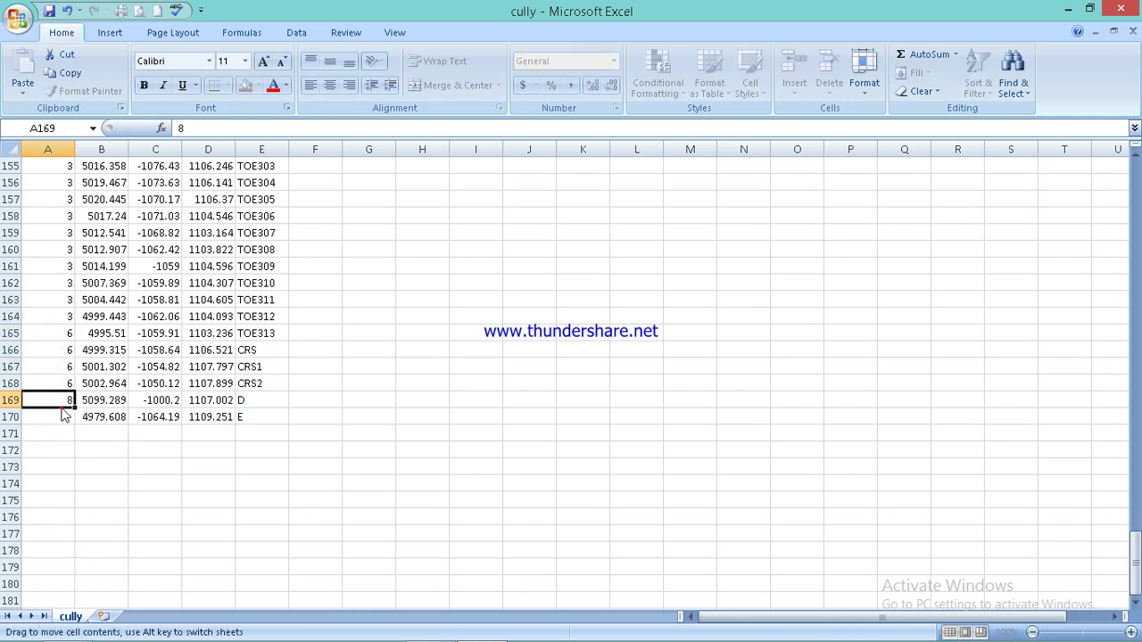
pyautogui.press('Return')
pyautogui.write('8')
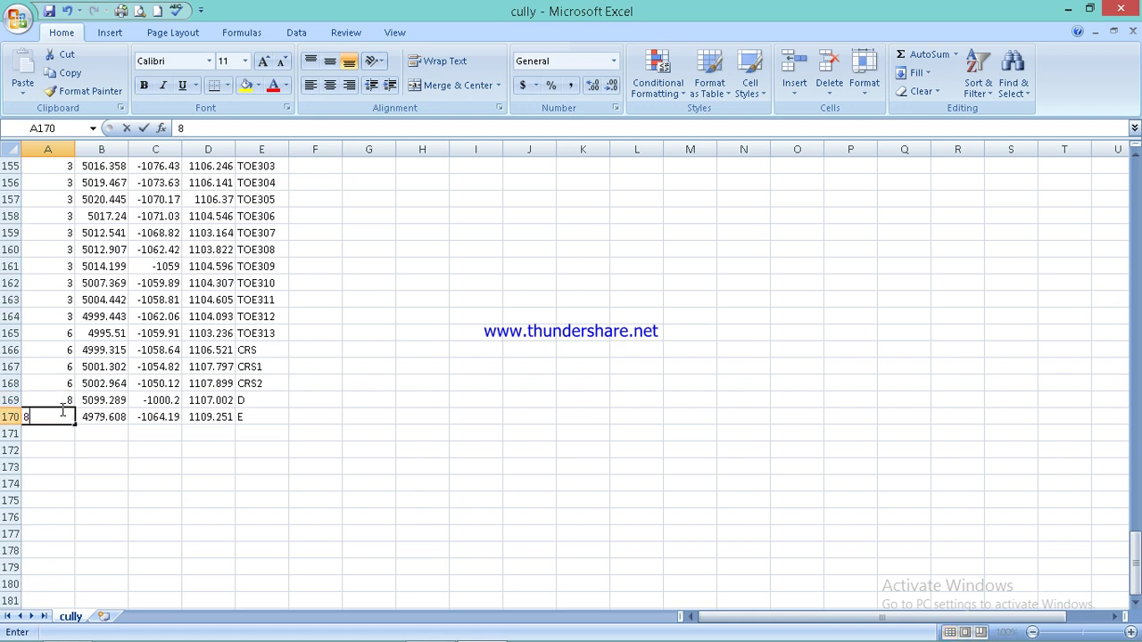
# Replace the header row with zeros by entering 0 in each cell from A2 to F2.
pyautogui.scroll(9, 455, 399)
pyautogui.scroll(20, 459, 392)
pyautogui.scroll(14, 463, 377)
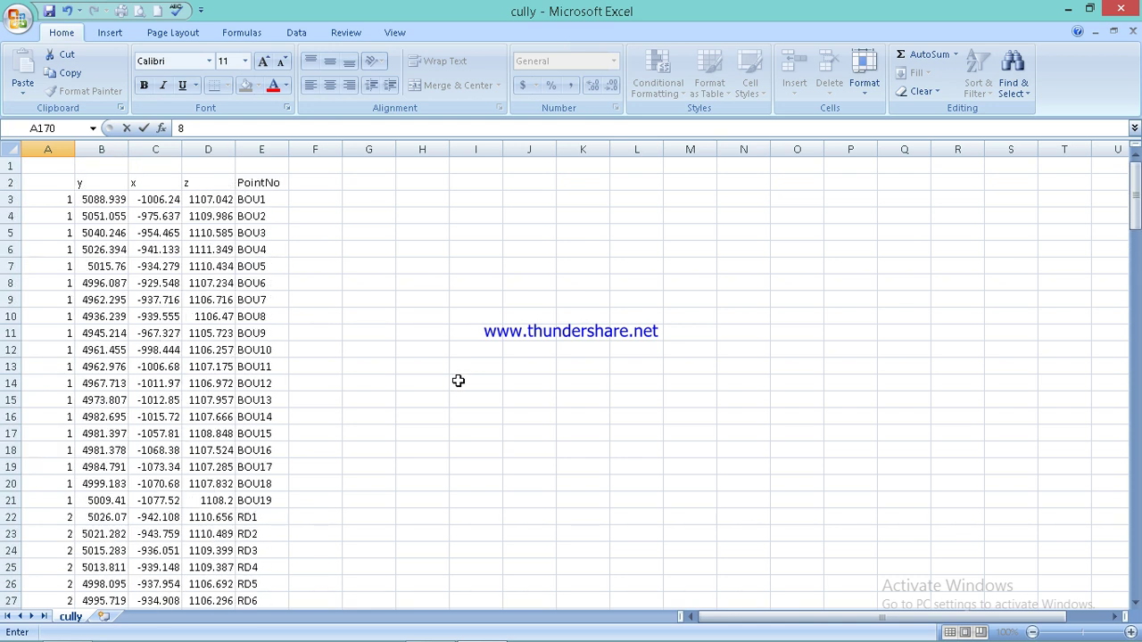
pyautogui.click(58, 181)
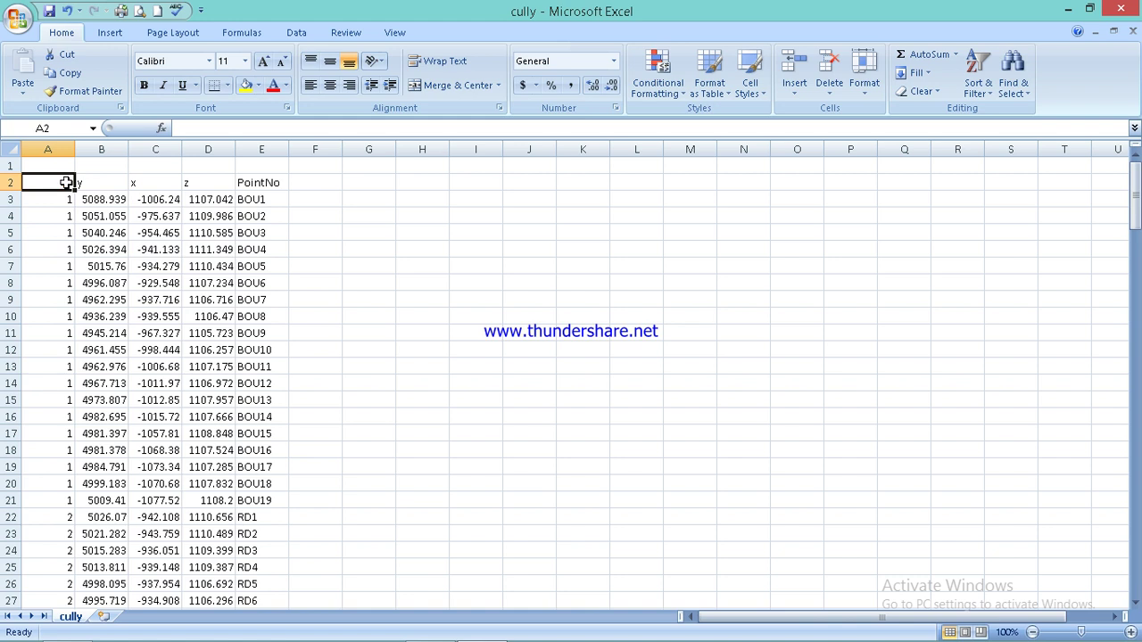
pyautogui.doubleClick(60, 184)
pyautogui.write('0')
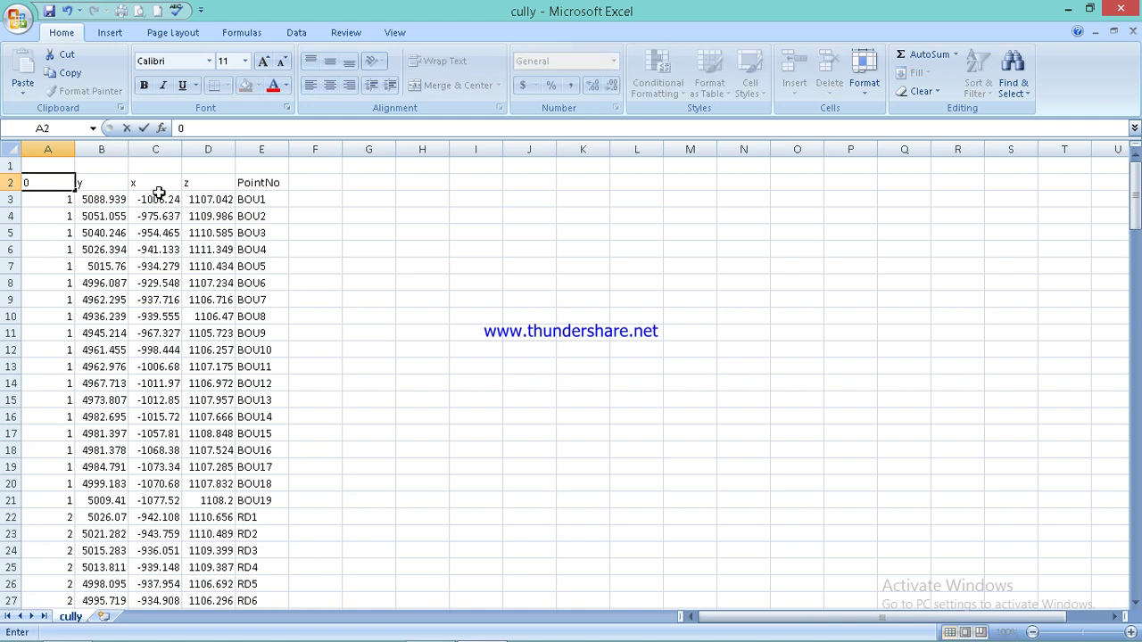
pyautogui.doubleClick(112, 186)
pyautogui.write('0')
pyautogui.click(158, 182)
pyautogui.write('0')
pyautogui.click(211, 183)
pyautogui.write('0')
pyautogui.click(253, 185)
pyautogui.write('0')
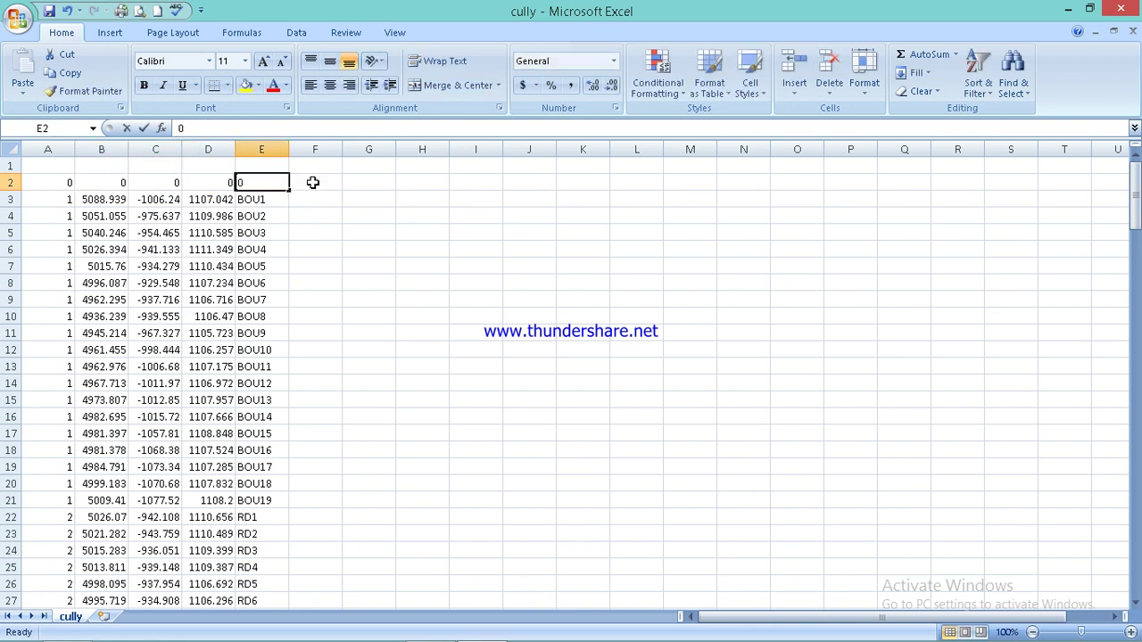
pyautogui.click(311, 184)
pyautogui.write('0')
# Enter 0 in each cell of the first row from A1 to D1.
pyautogui.click(45, 167)
pyautogui.write('0')
pyautogui.click(104, 170)
pyautogui.write('0')
pyautogui.click(159, 170)
pyautogui.write('0')
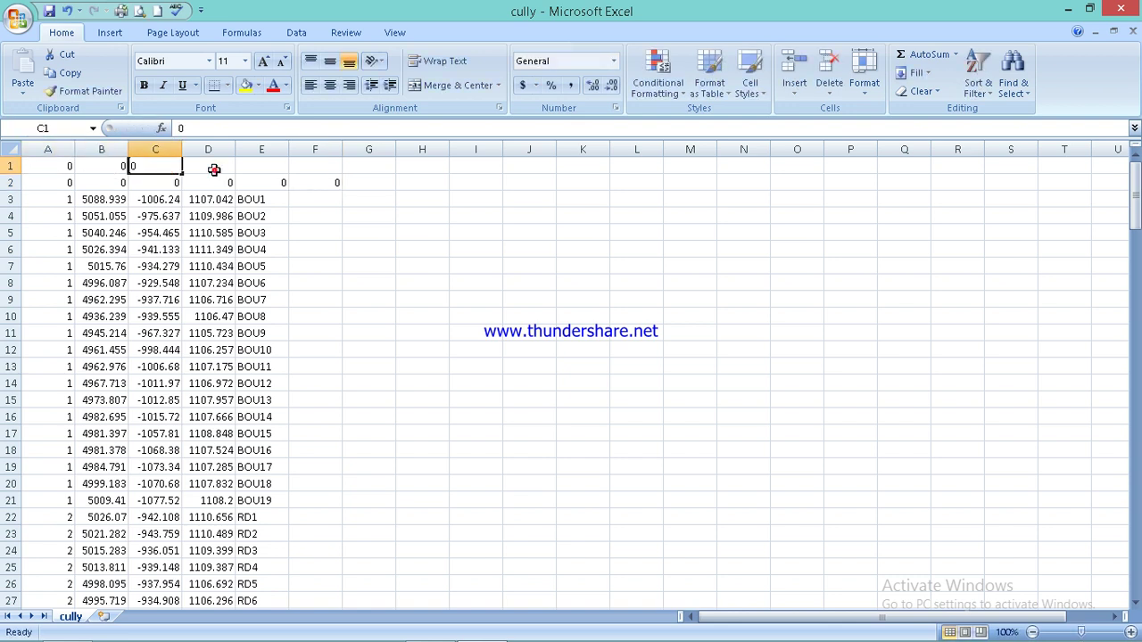
pyautogui.click(214, 169)
pyautogui.write('0')
# Add a closing row of zeros below the last survey point, entering 0 in cells A171 to E171.
pyautogui.scroll(-8, 425, 250)
pyautogui.scroll(8, 424, 234)
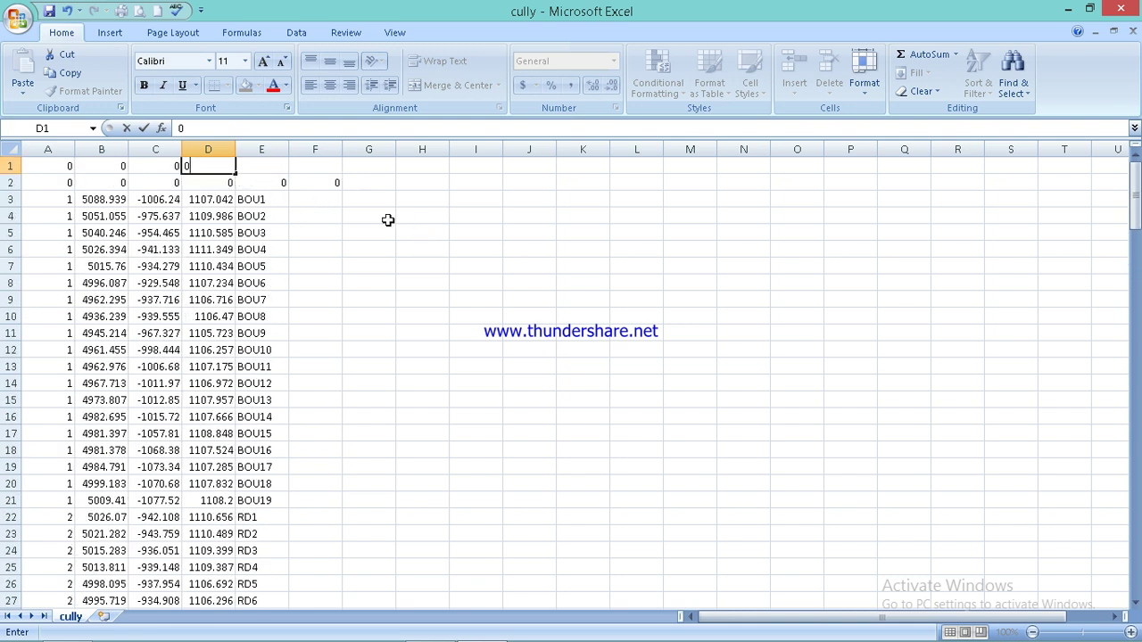
pyautogui.scroll(-17, 306, 237)
pyautogui.scroll(-20, 336, 259)
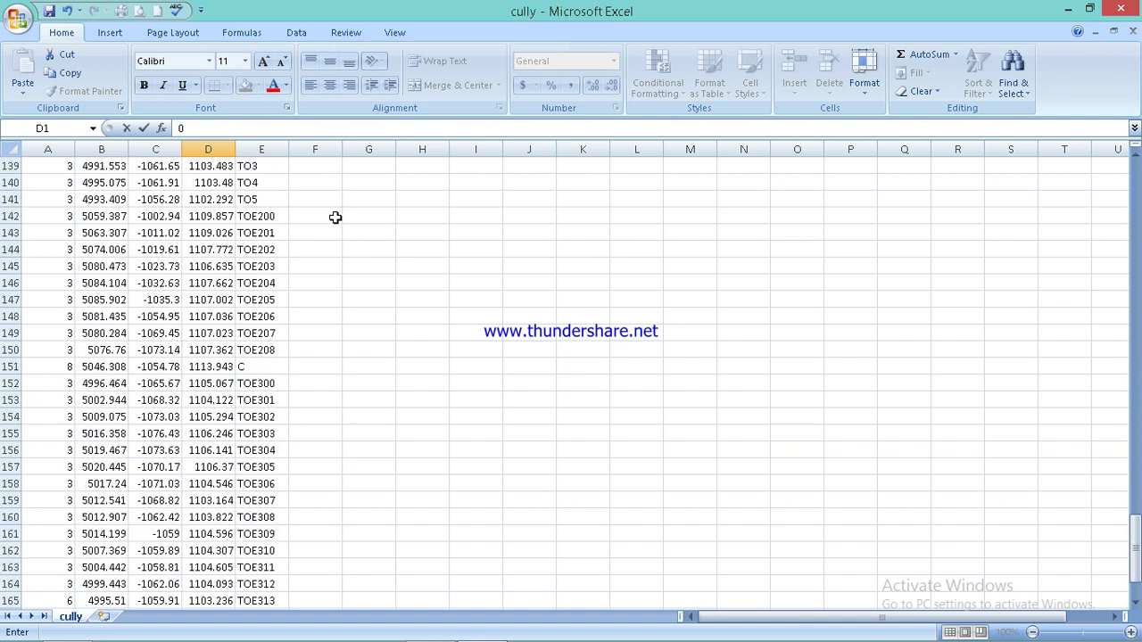
pyautogui.scroll(-6, 335, 217)
pyautogui.click(36, 400)
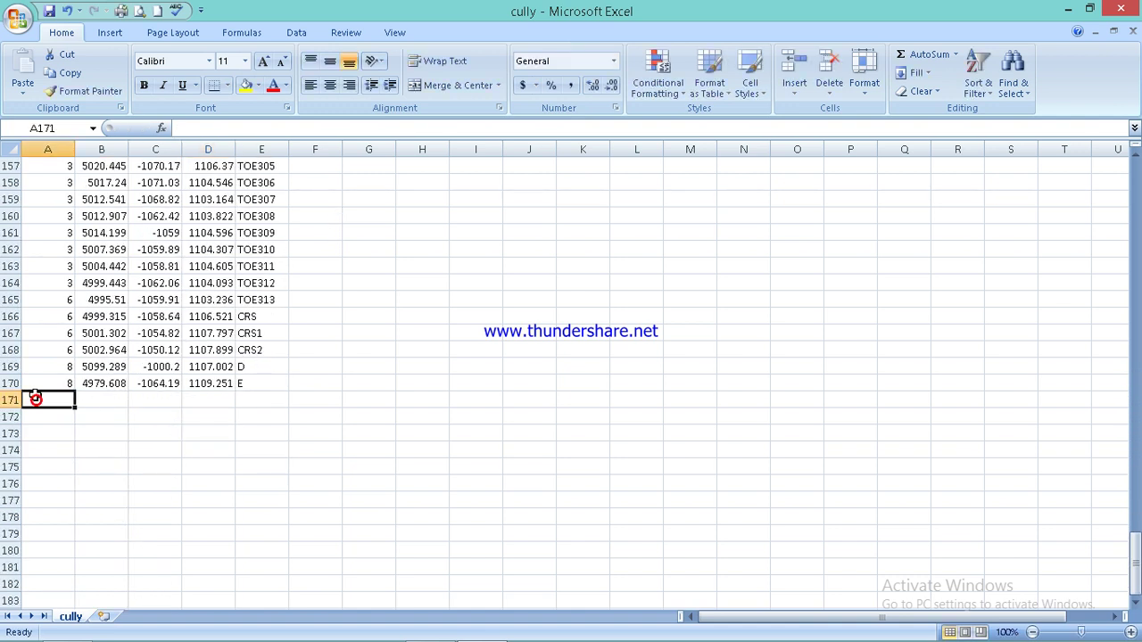
pyautogui.write('0')
pyautogui.click(106, 398)
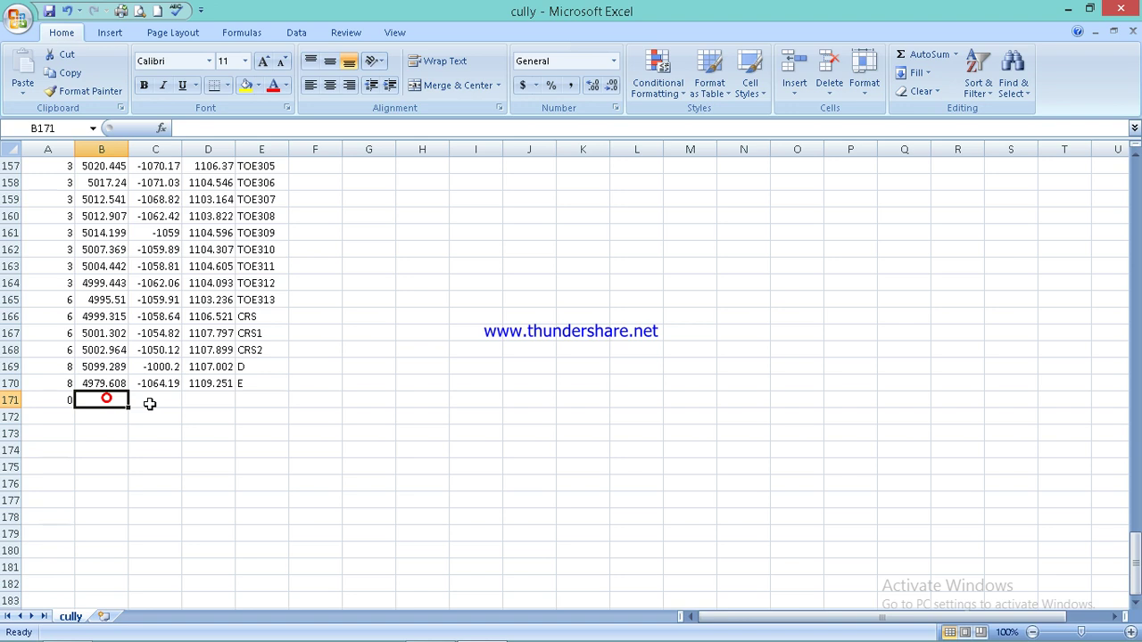
pyautogui.write('0')
pyautogui.click(168, 399)
pyautogui.write('0')
pyautogui.click(214, 400)
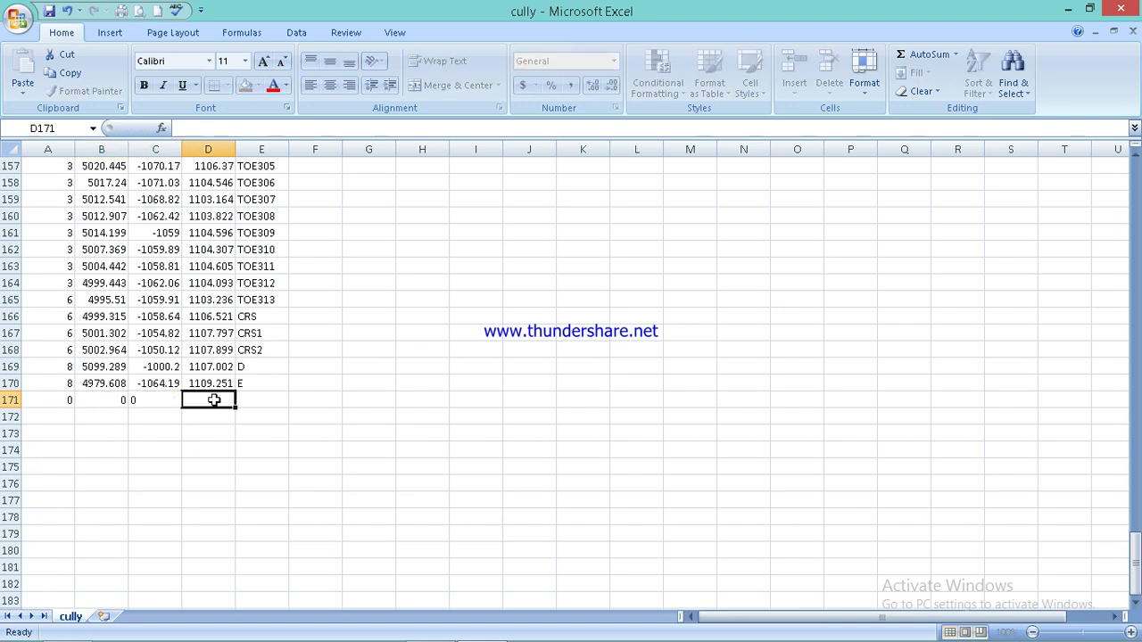
pyautogui.write('0')
pyautogui.click(262, 402)
pyautogui.write('0')
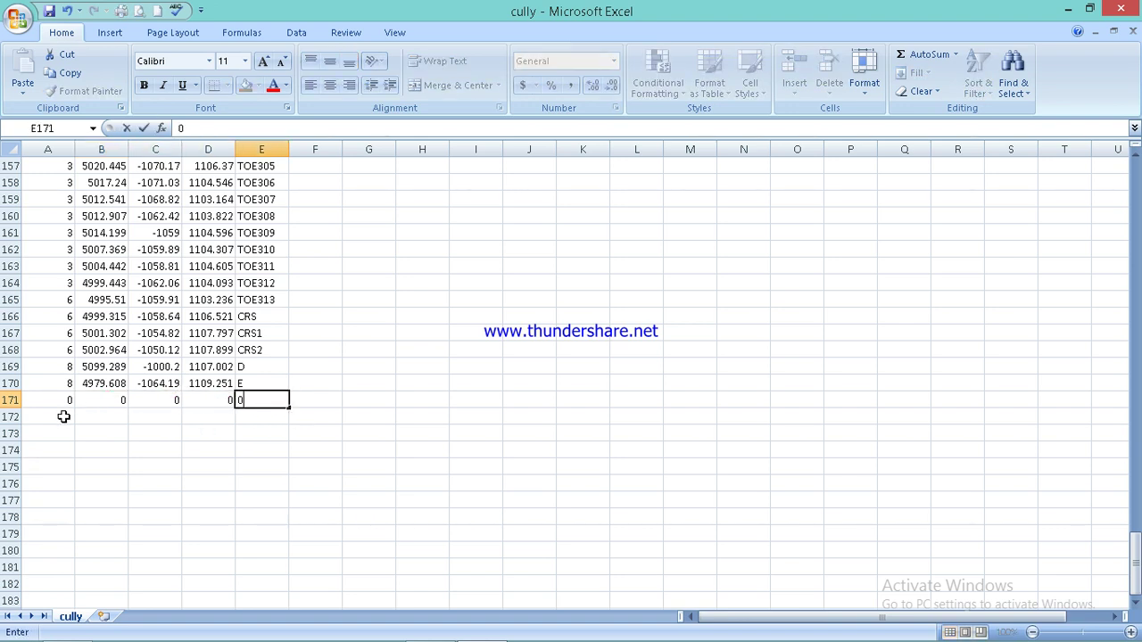
# Add a final row with 0 in cells A172 to E172 and the text "end" in F172.
pyautogui.click(56, 416)
pyautogui.write('0')
pyautogui.click(118, 418)
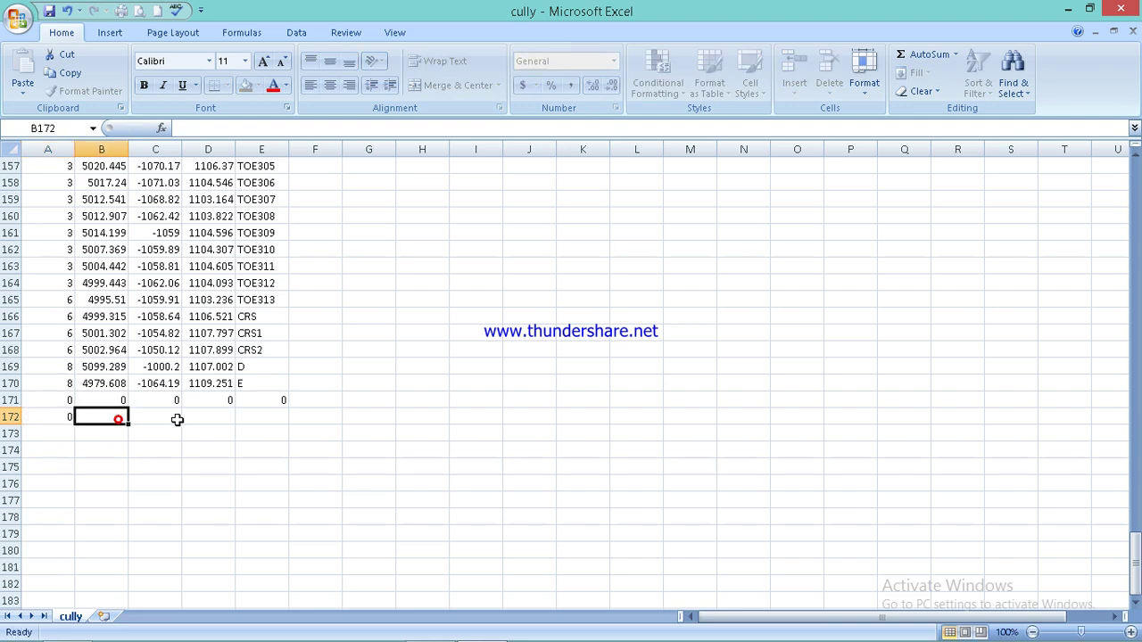
pyautogui.write('0')
pyautogui.click(164, 416)
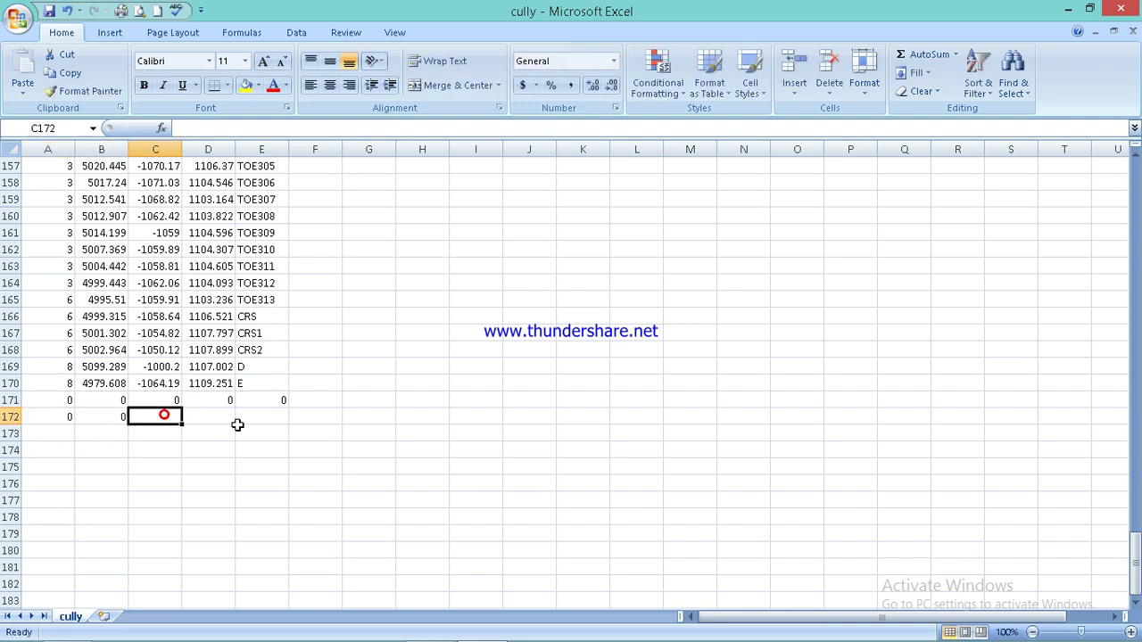
pyautogui.write('0')
pyautogui.click(201, 417)
pyautogui.write('0')
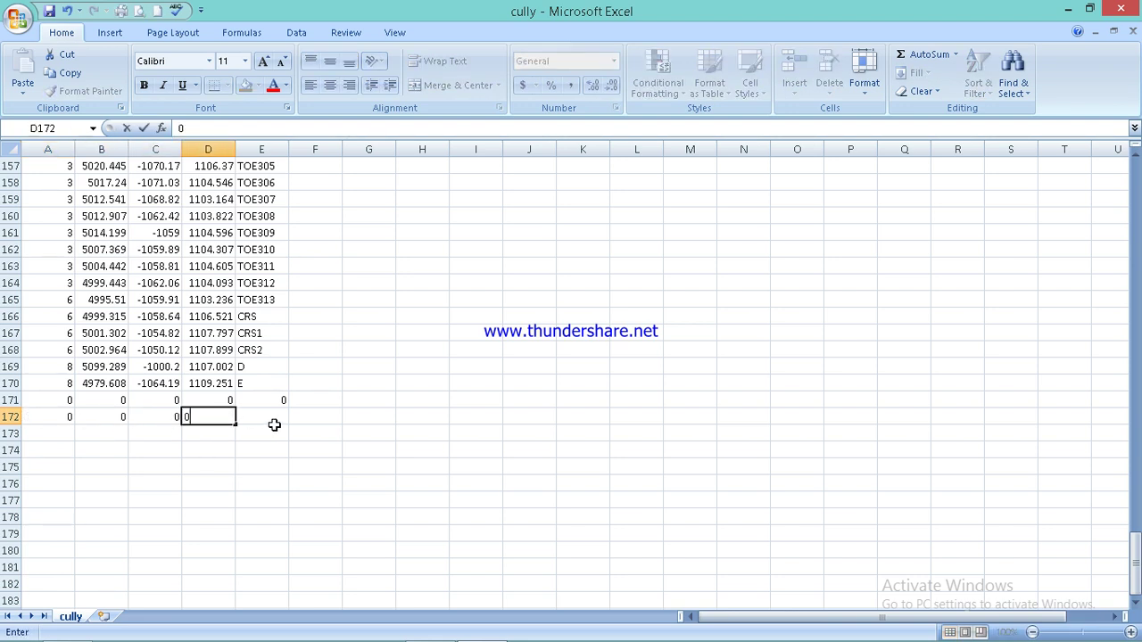
pyautogui.click(268, 420)
pyautogui.write('0')
pyautogui.click(312, 422)
pyautogui.write('end')
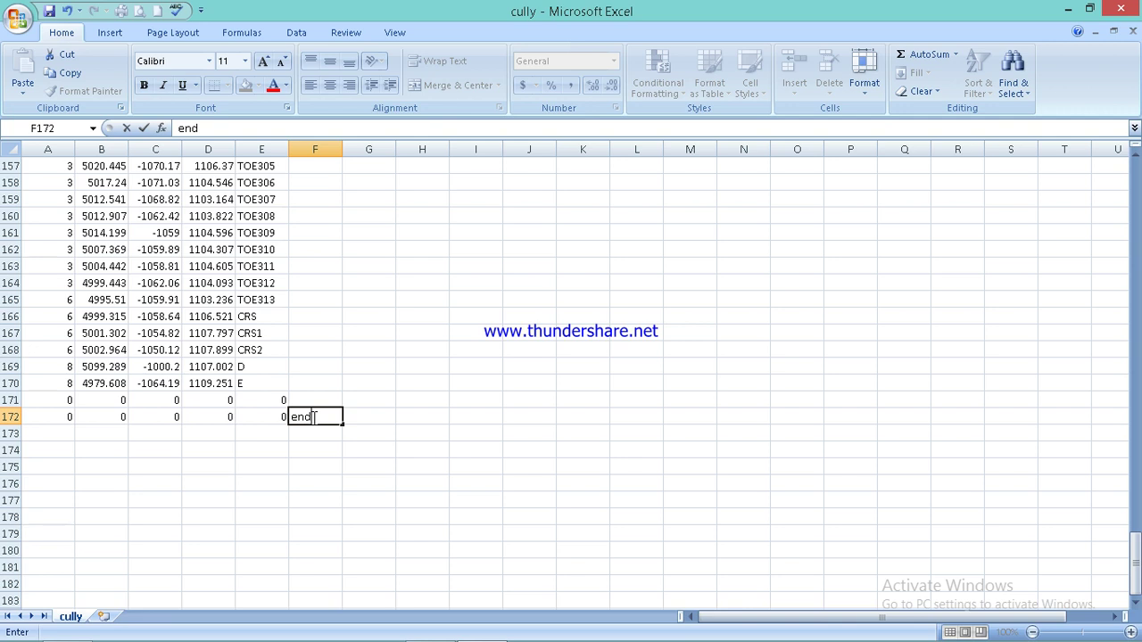
# Save the cully workbook, keeping it in CSV (Comma delimited) format.
pyautogui.click(393, 521)
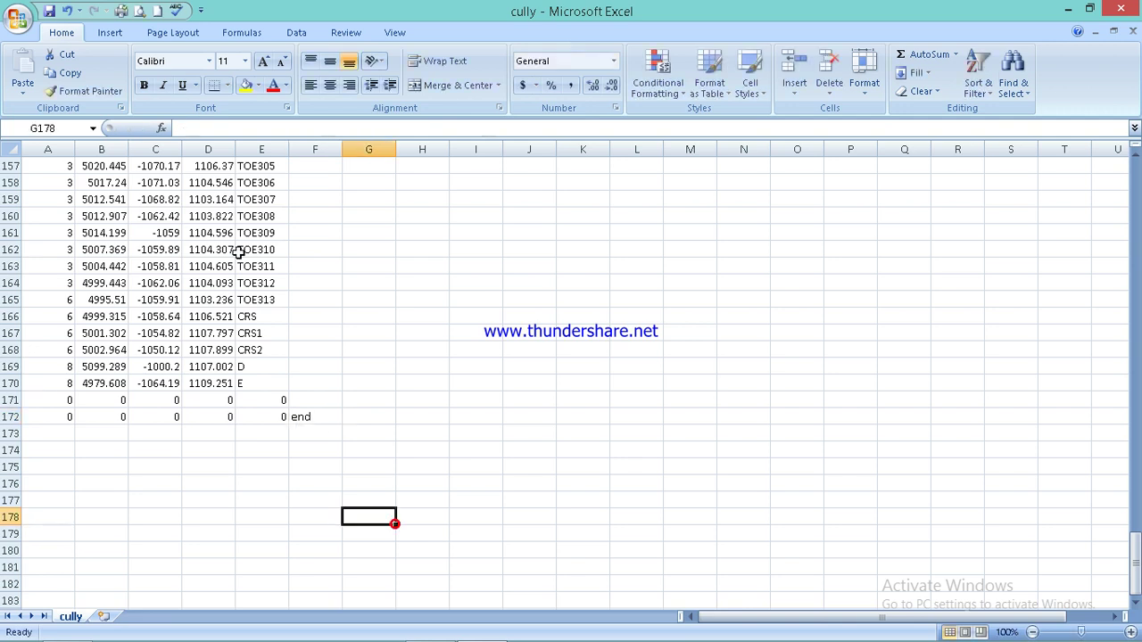
pyautogui.click(49, 11)
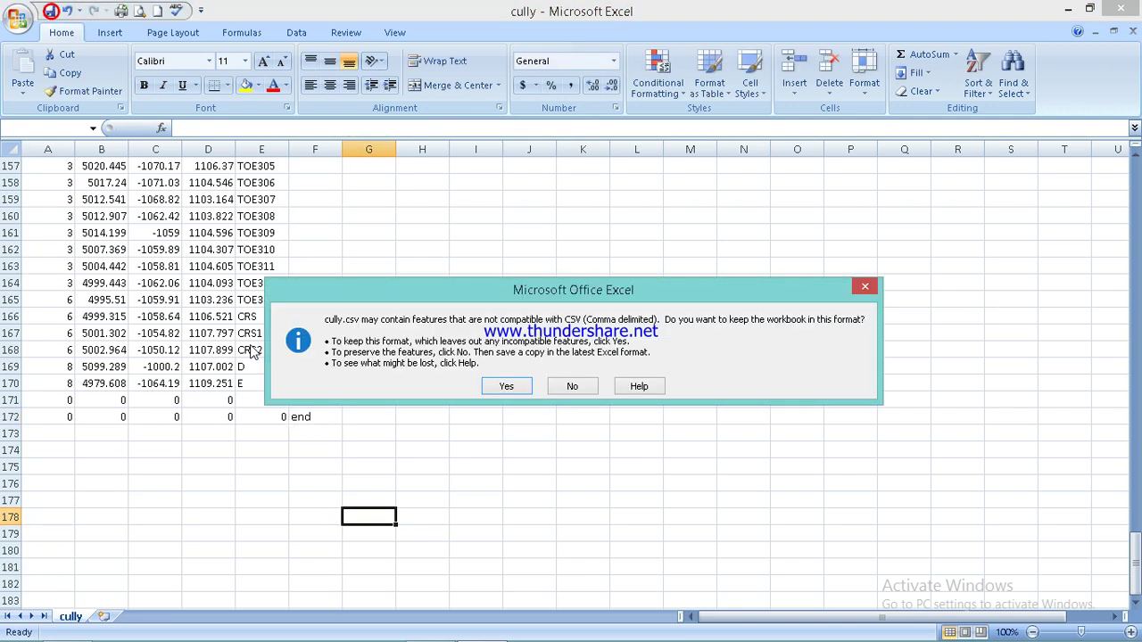
pyautogui.click(505, 387)
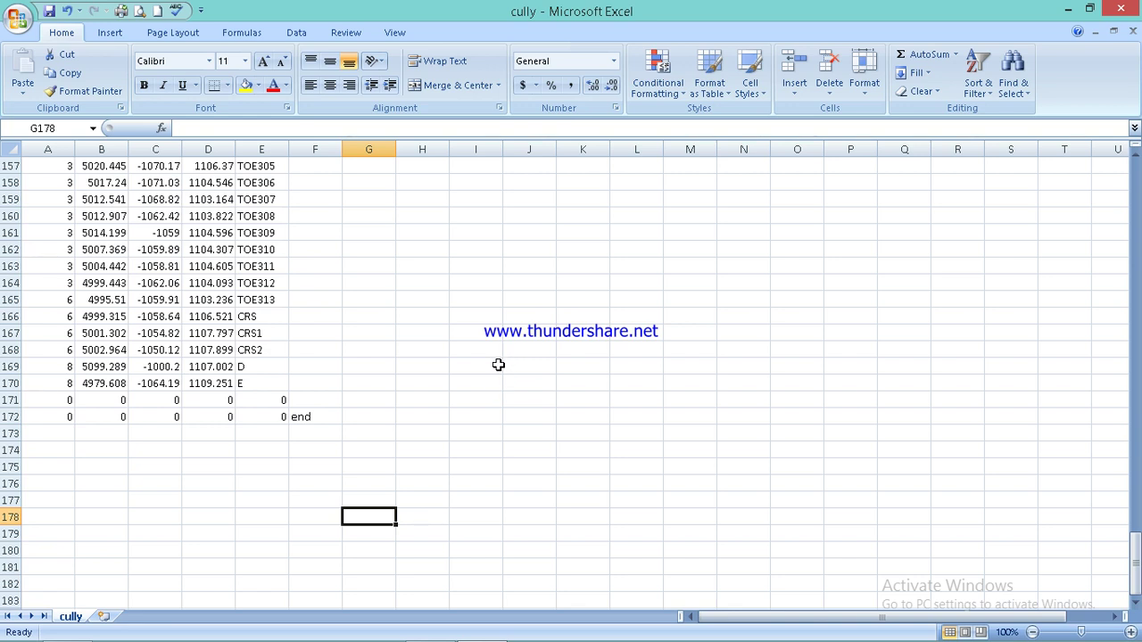
# Close Excel, saving the workbook in the learning folder as learning2 and keeping the CSV (Comma delimited) format.
pyautogui.click(1124, 12)
pyautogui.click(508, 372)
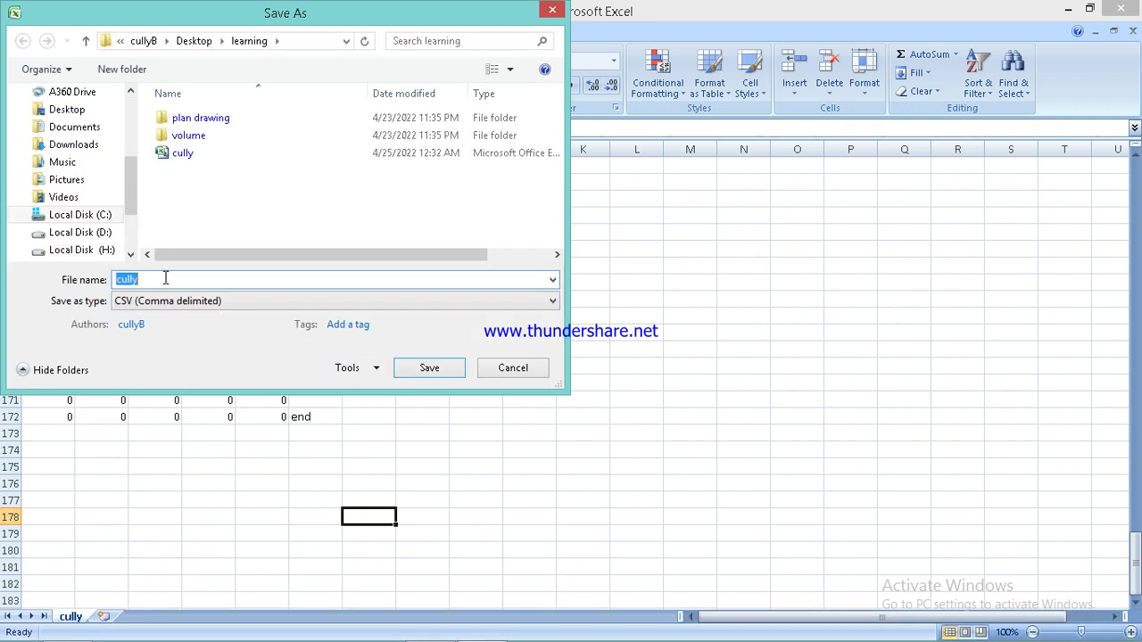
pyautogui.write('learmn')
pyautogui.press('BackSpace')
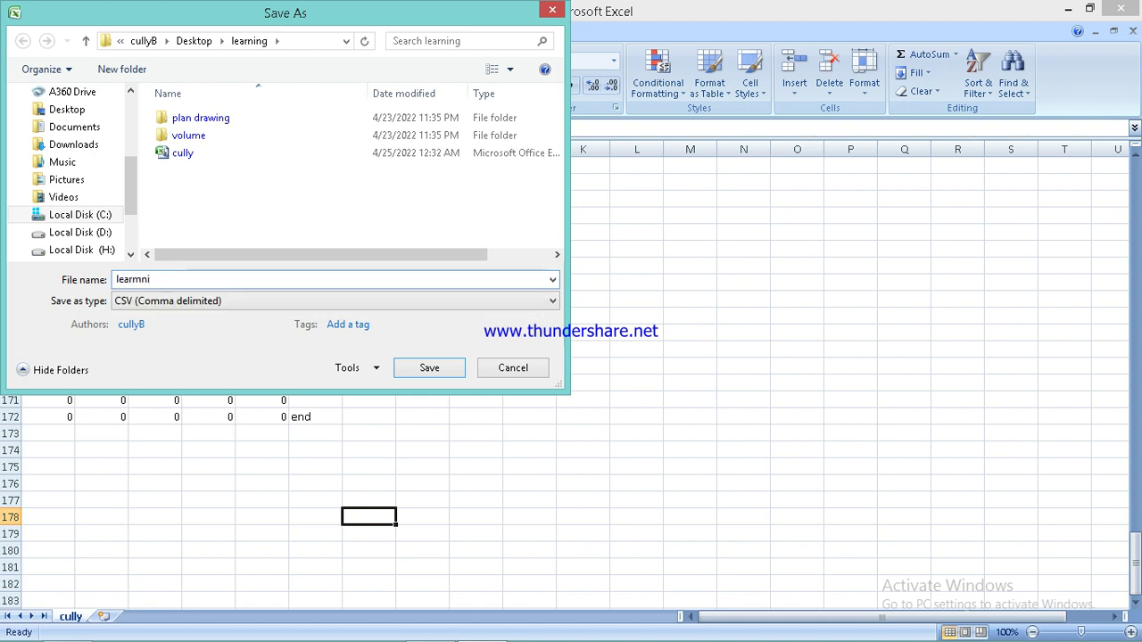
pyautogui.press('BackSpace')
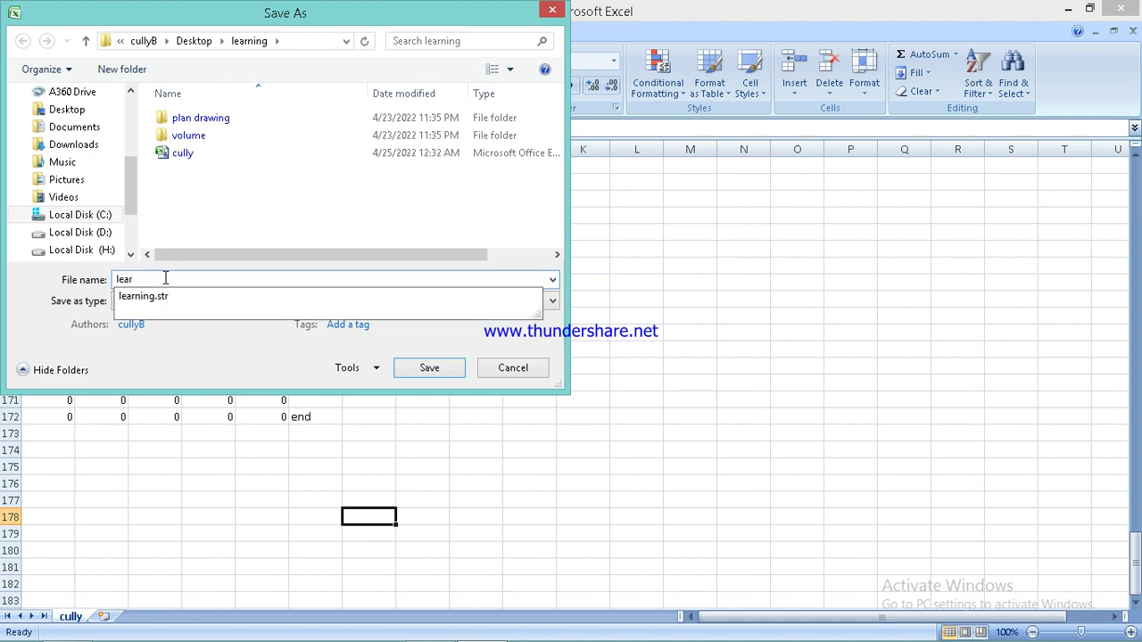
pyautogui.write('nig')
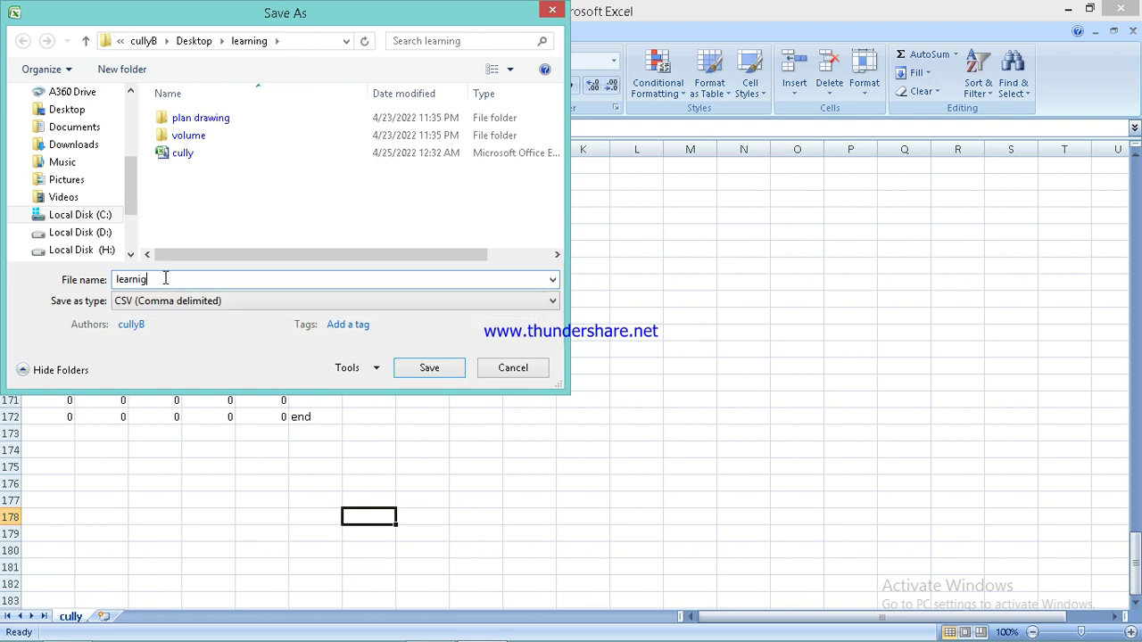
pyautogui.press('BackSpace')
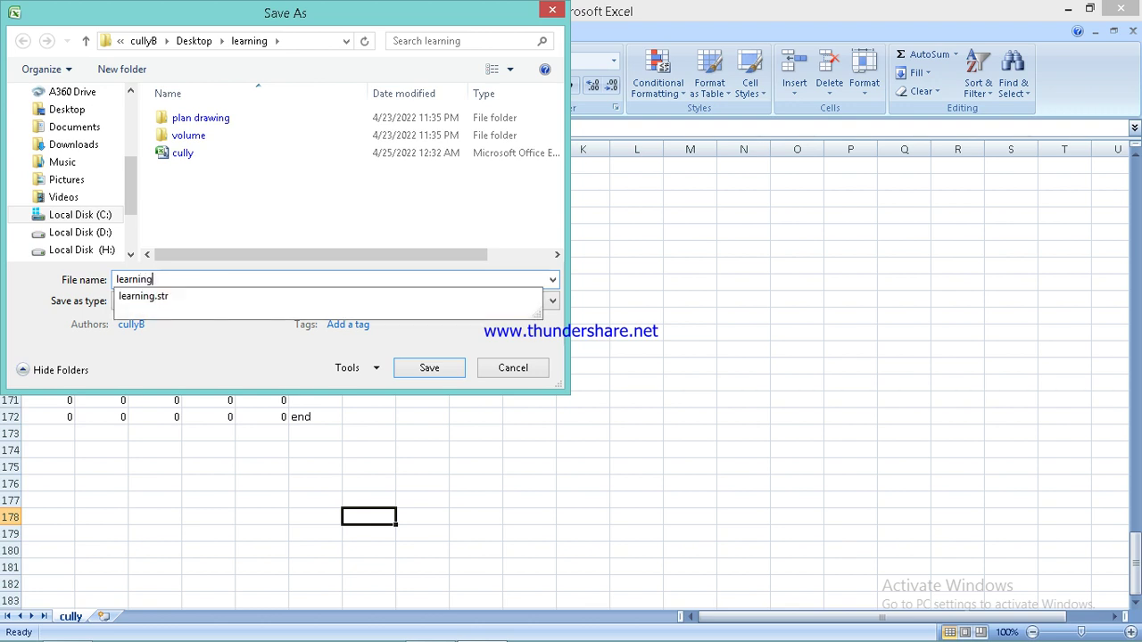
pyautogui.write('ng2')
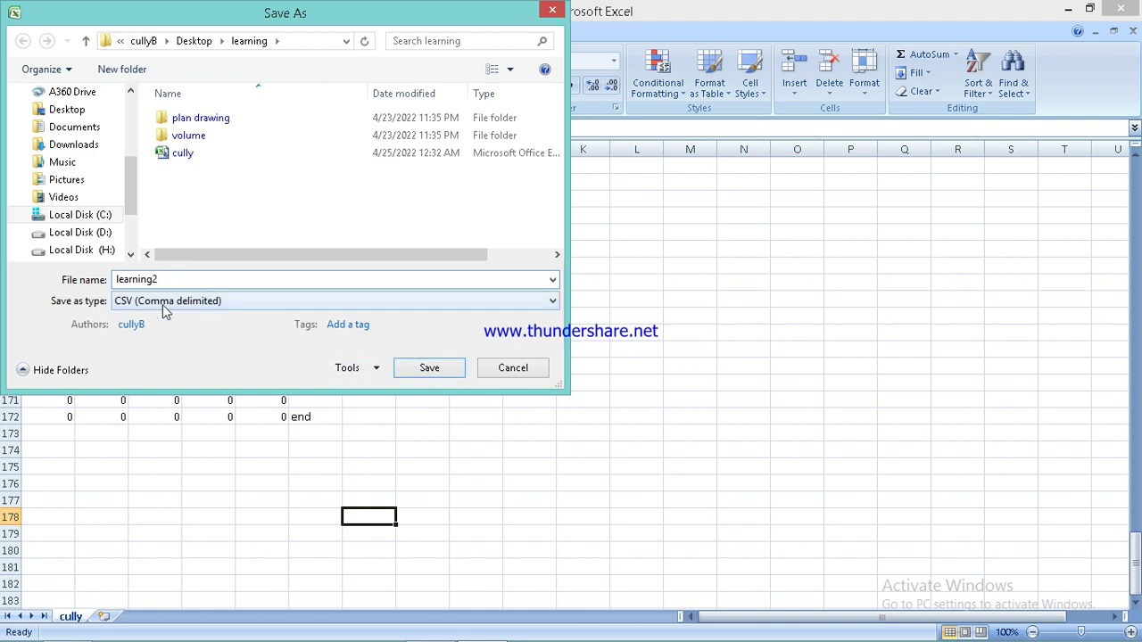
pyautogui.click(436, 378)
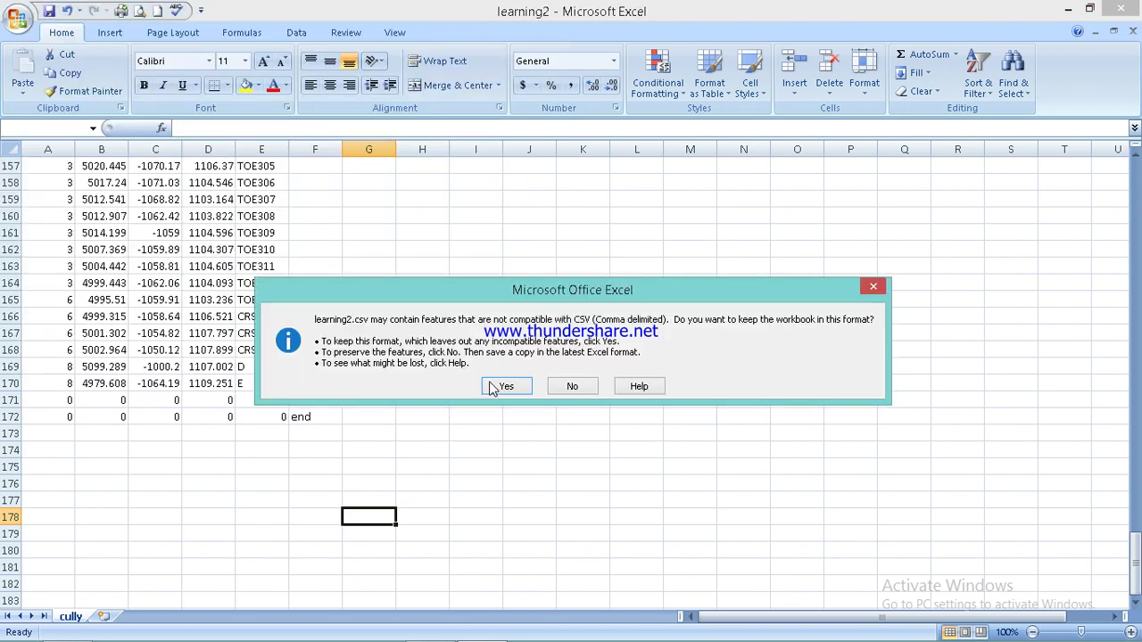
pyautogui.click(494, 388)
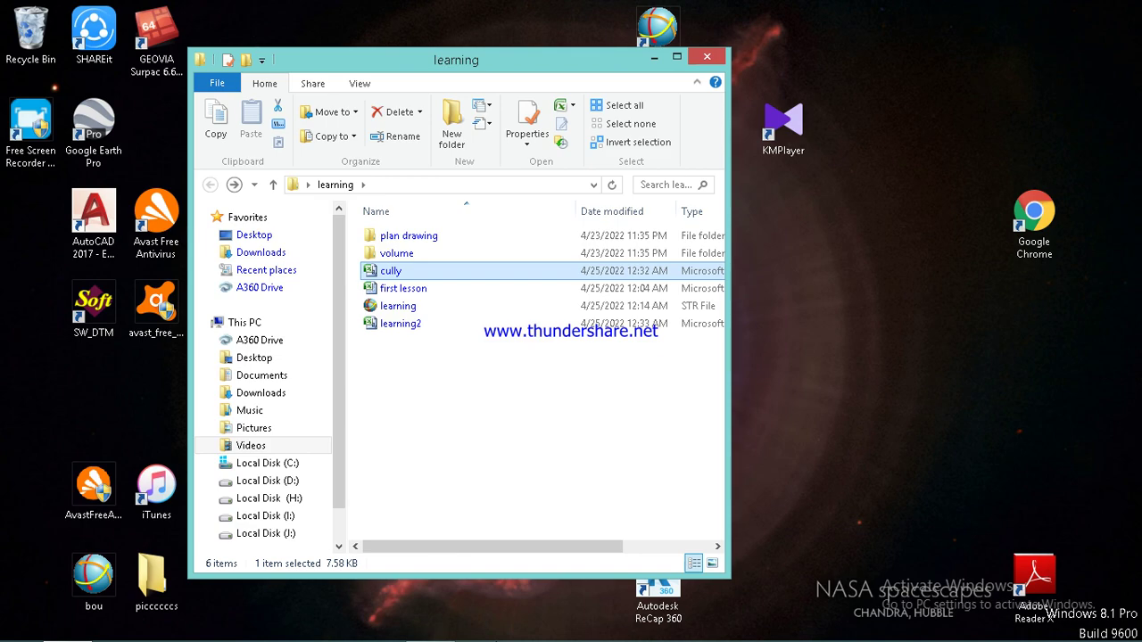
# Switch to Surpac and refresh the learning folder in the file tree.
pyautogui.click(432, 629)
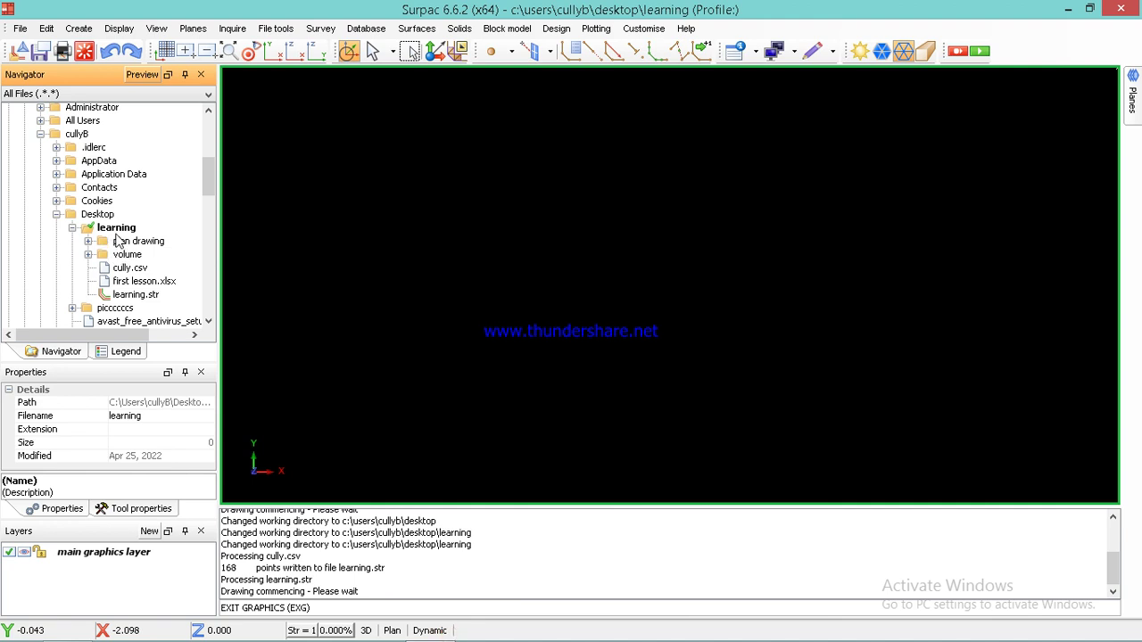
pyautogui.click(115, 227)
pyautogui.rightClick(116, 227)
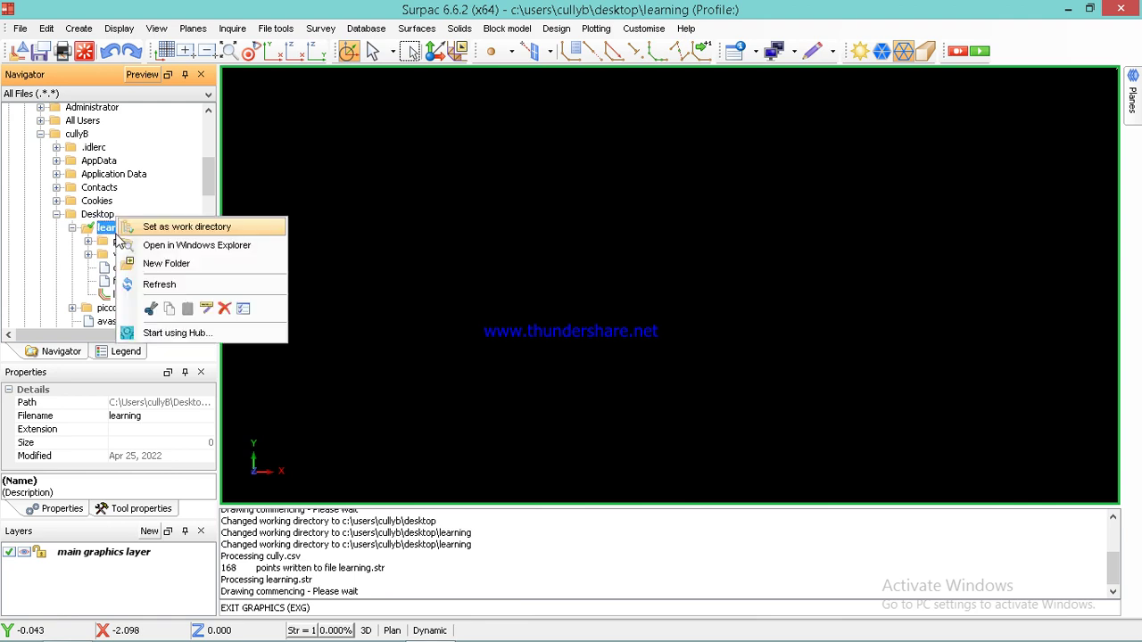
pyautogui.click(176, 285)
pyautogui.scroll(-2, 205, 325)
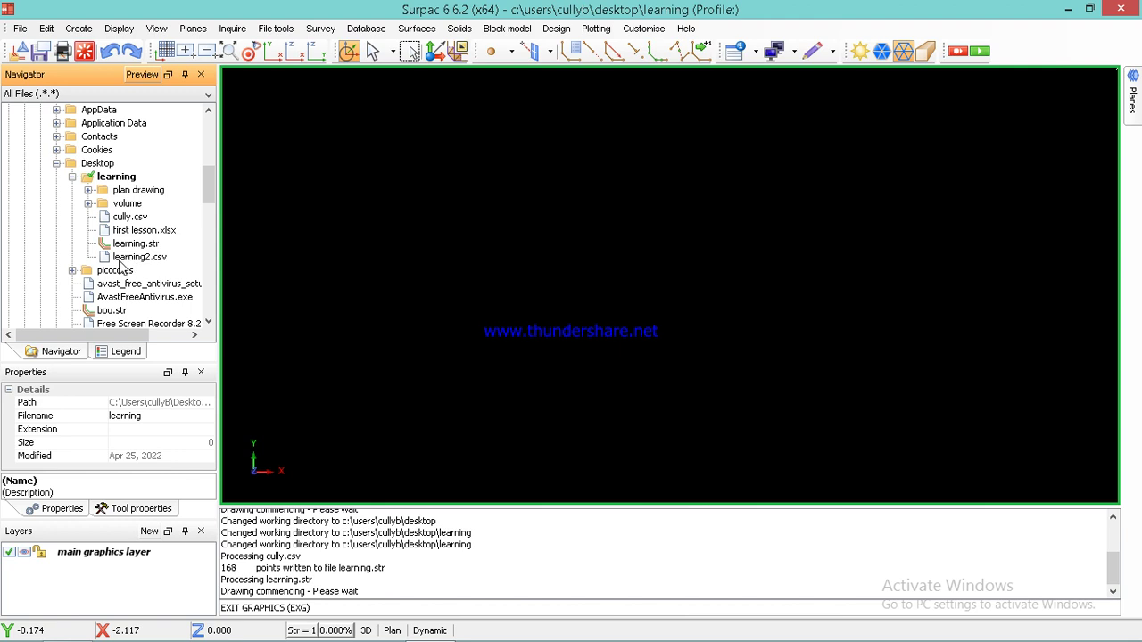
# Rename learning2.csv in the learning folder as learning2.str and load it into the graphics view.
pyautogui.click(127, 259)
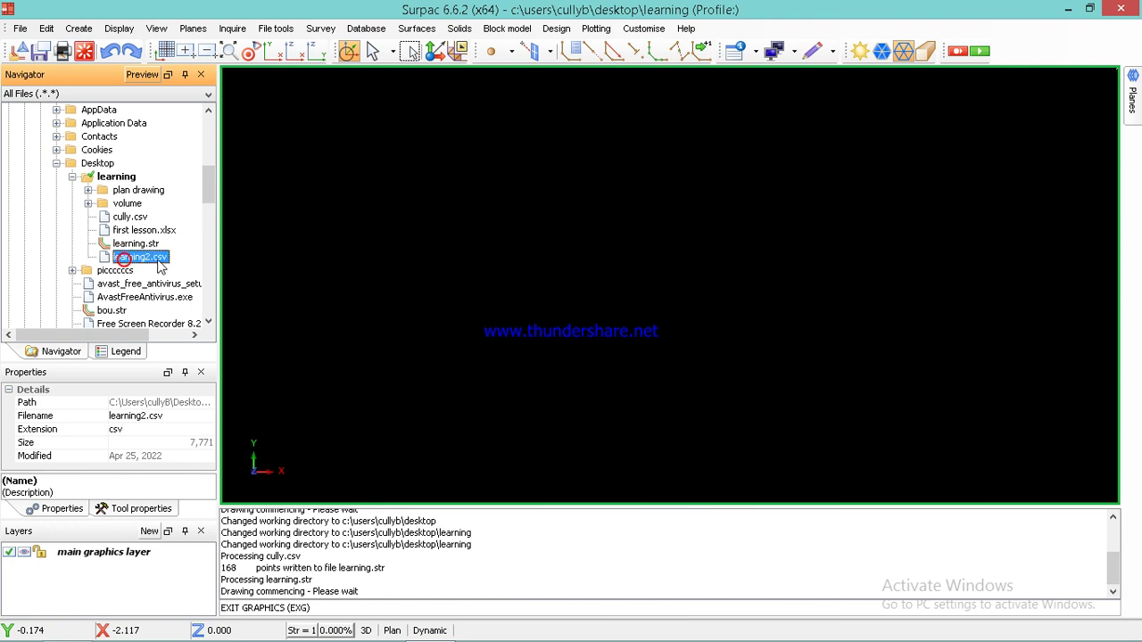
pyautogui.click(162, 257)
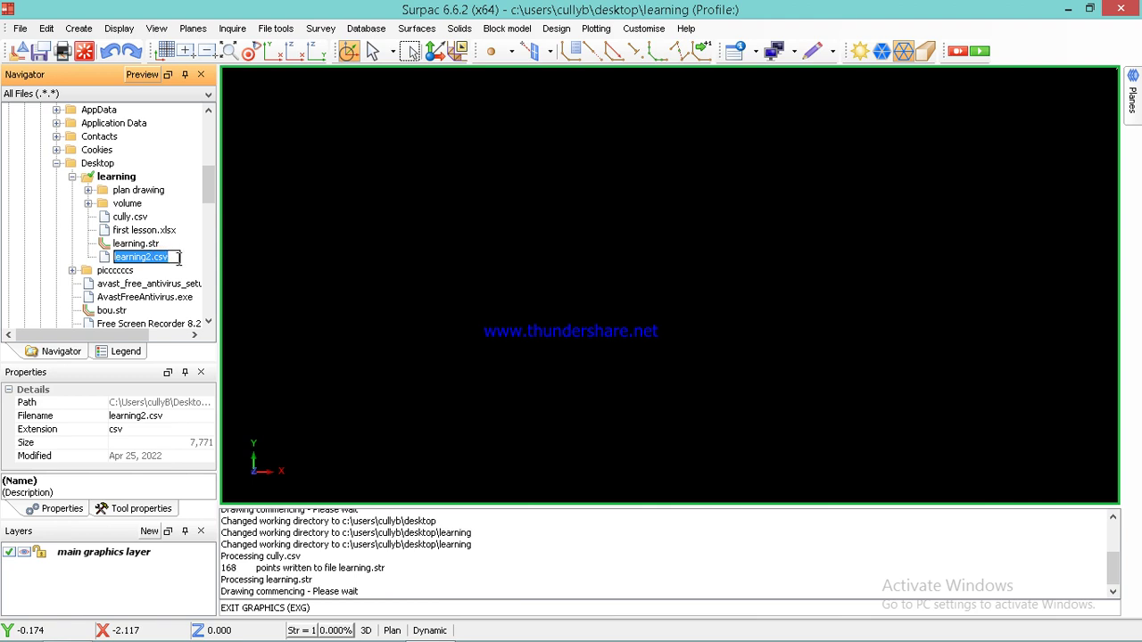
pyautogui.click(176, 259)
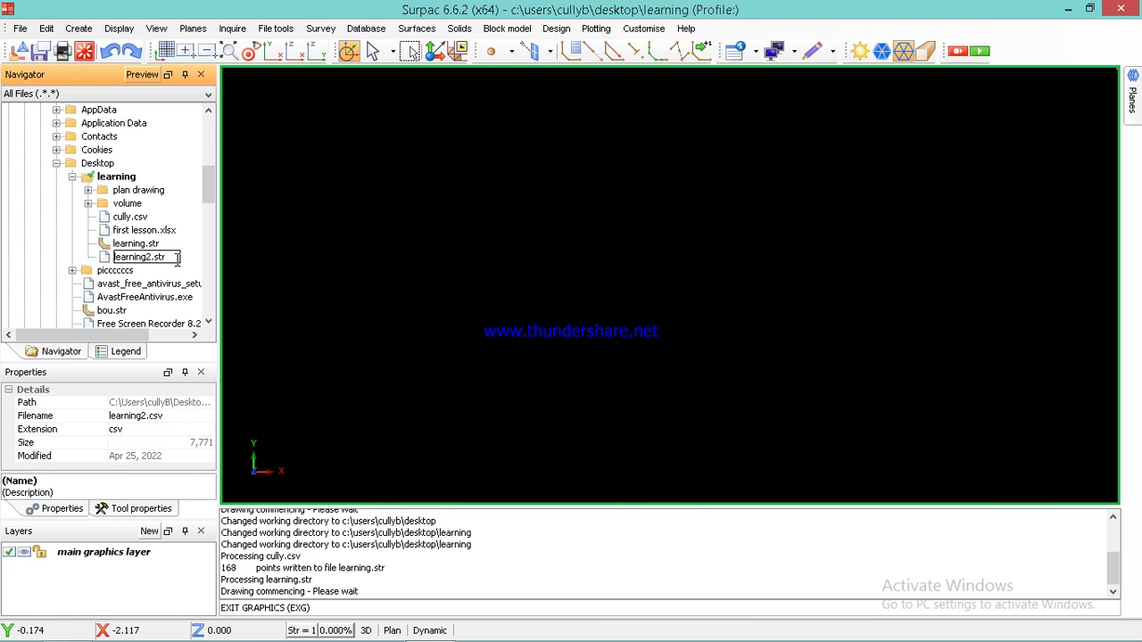
pyautogui.press('Return')
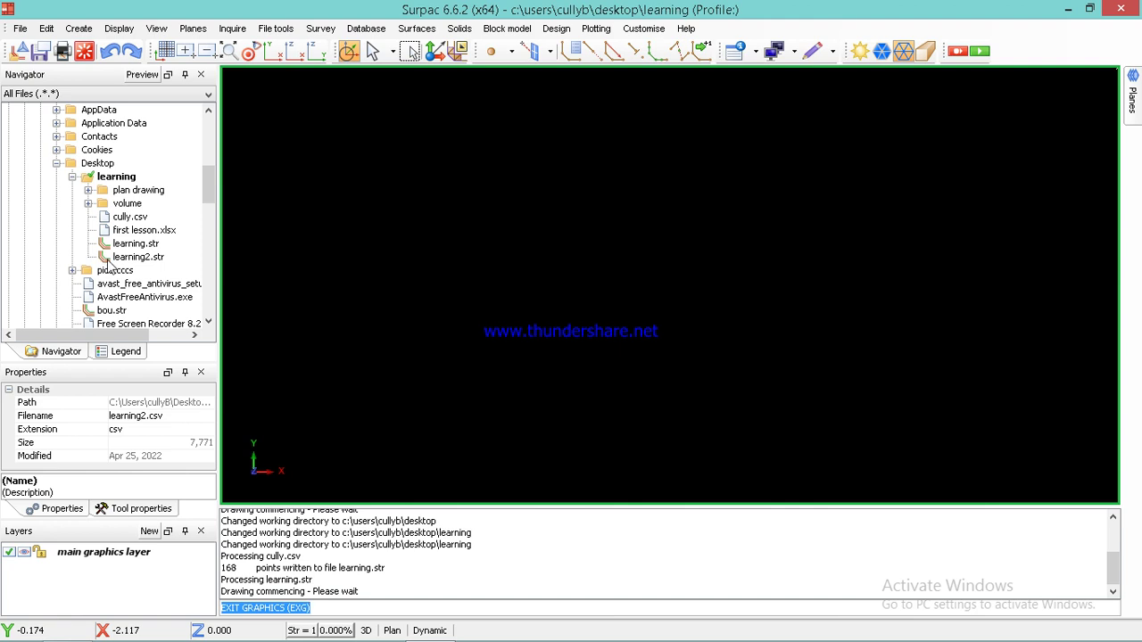
pyautogui.moveTo(151, 258)
pyautogui.mouseDown()
pyautogui.moveTo(211, 242)
pyautogui.moveTo(513, 265)
pyautogui.moveTo(507, 255)
pyautogui.mouseUp()
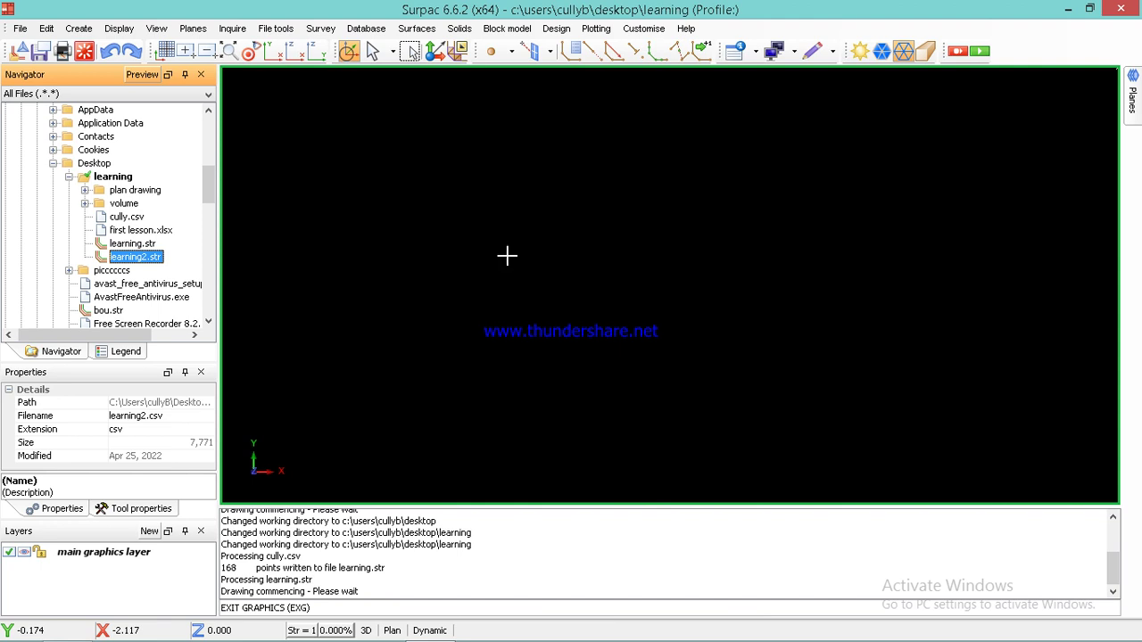
pyautogui.moveTo(641, 259)
pyautogui.mouseDown()
pyautogui.moveTo(574, 201)
pyautogui.moveTo(821, 298)
pyautogui.mouseUp()
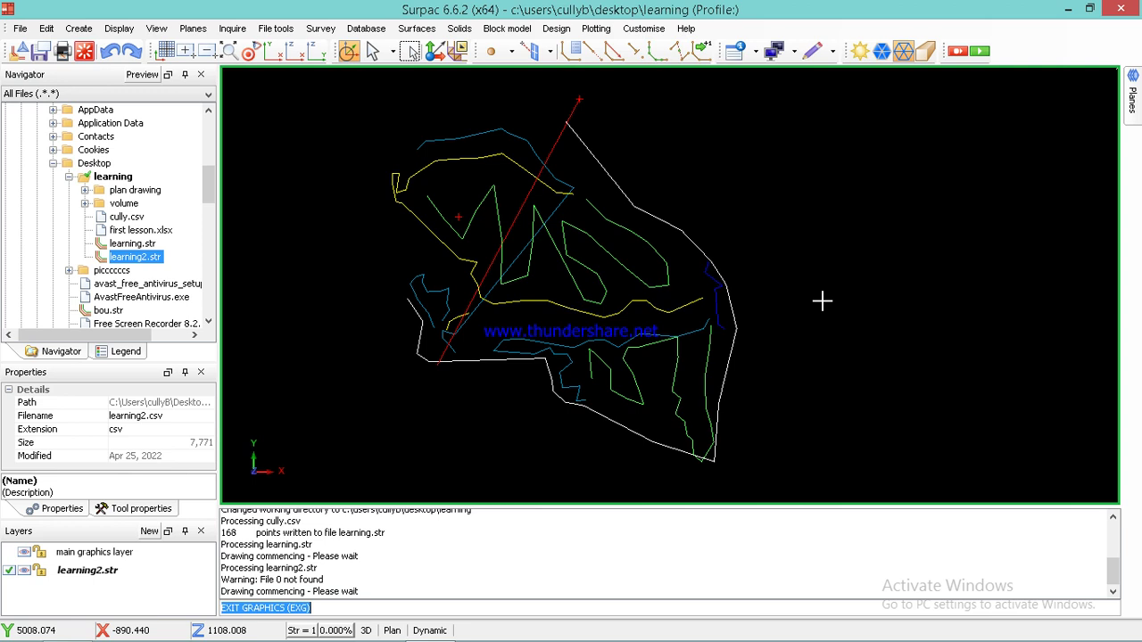